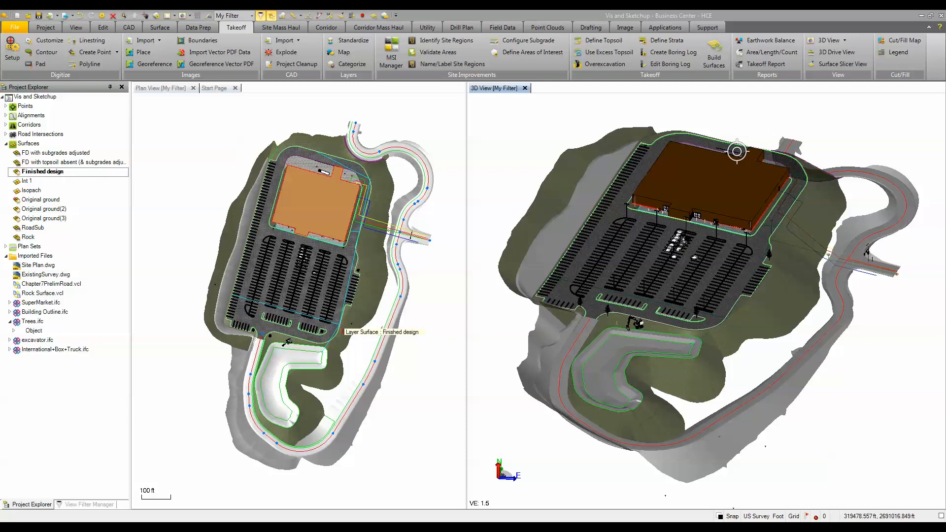
Highlight the Finished design surface in the plan and 3D views to inspect its triangulation, and clear the selection
{"action": "left_click", "coordinate": [49, 176]}
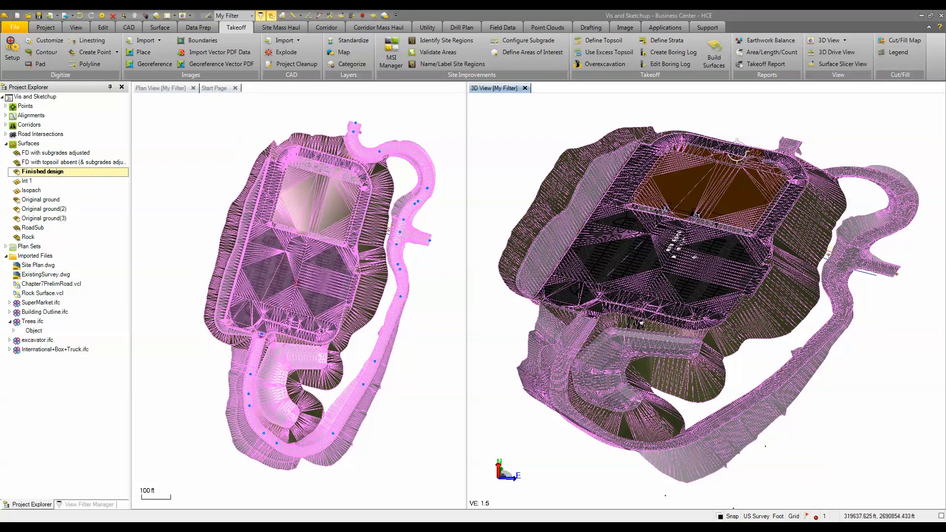
{"action": "left_click", "coordinate": [207, 190]}
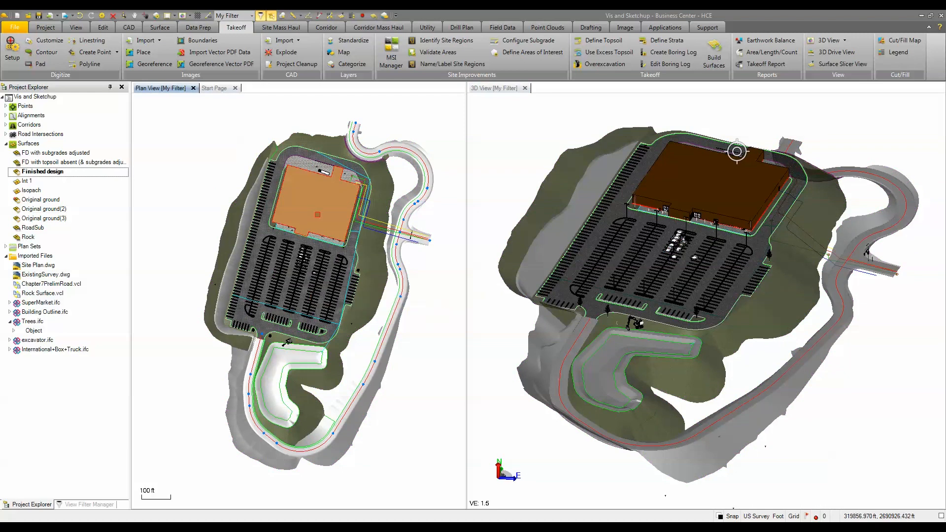
Review the Design category of the takeoff layers and close the layer categorization
{"action": "left_click", "coordinate": [359, 67]}
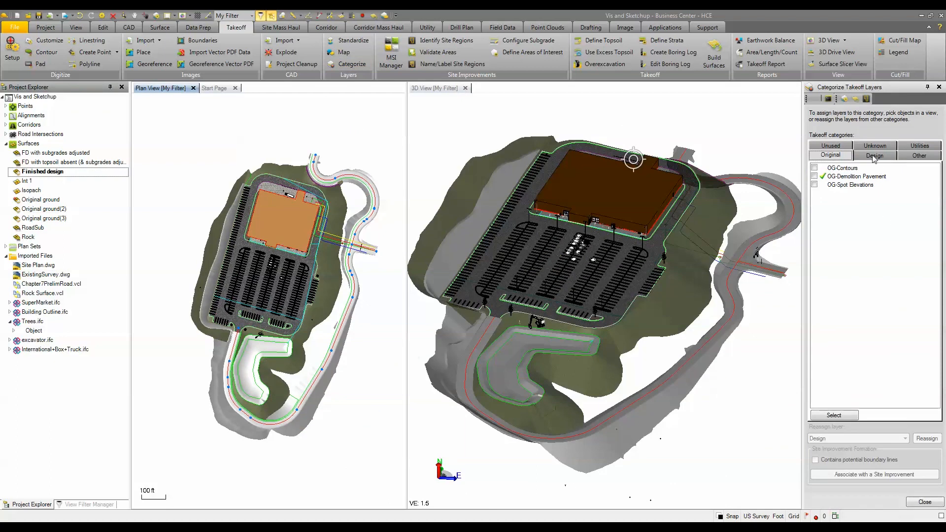
{"action": "left_click", "coordinate": [874, 157]}
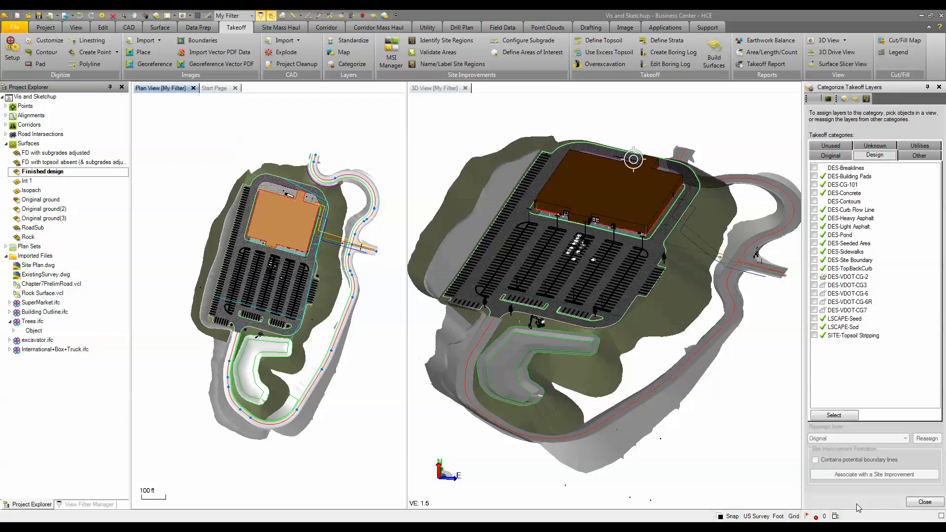
{"action": "left_click", "coordinate": [925, 503]}
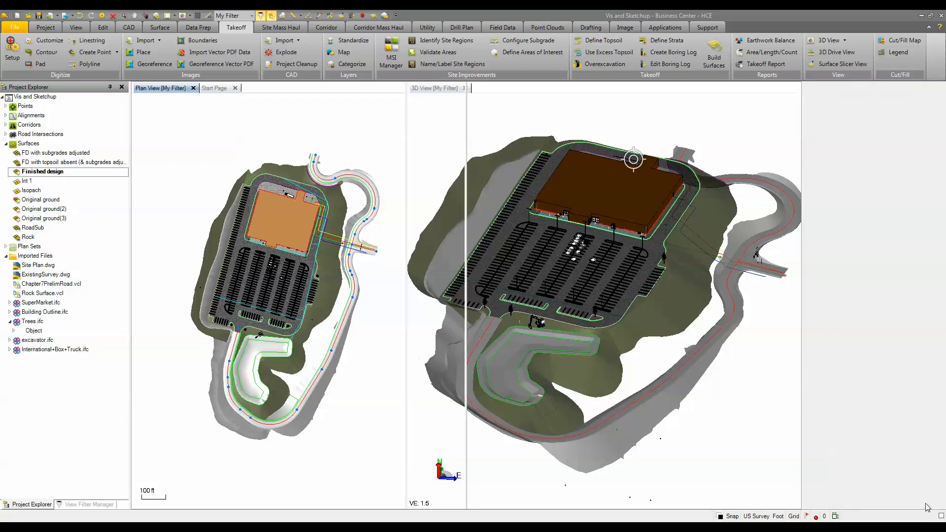
Open the Material and Site Improvement Manager and display the shading properties of the New Pond material
{"action": "left_click", "coordinate": [392, 55]}
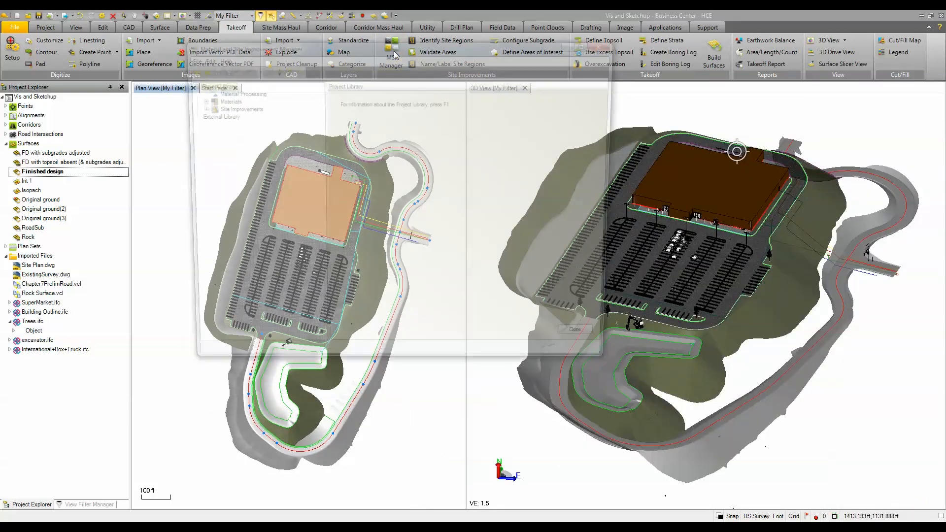
{"action": "left_click", "coordinate": [196, 100]}
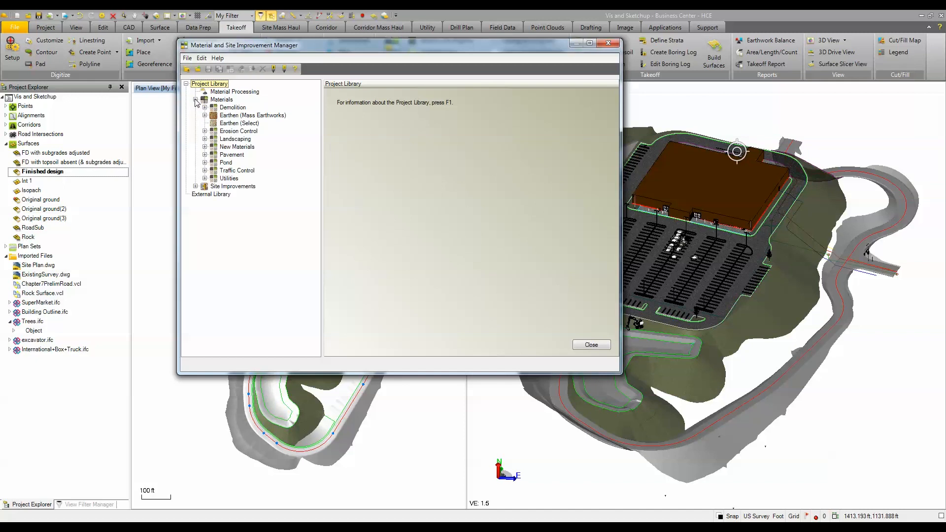
{"action": "left_click", "coordinate": [204, 162]}
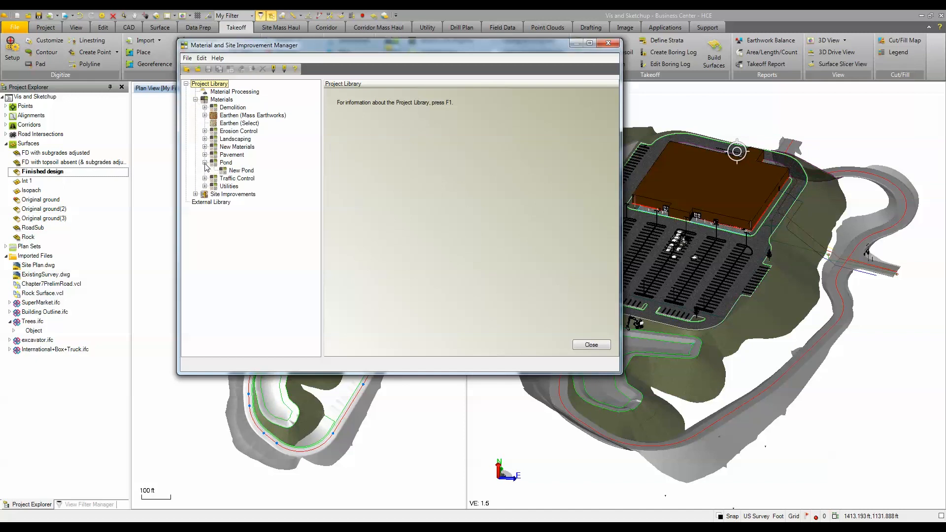
{"action": "left_click", "coordinate": [222, 171]}
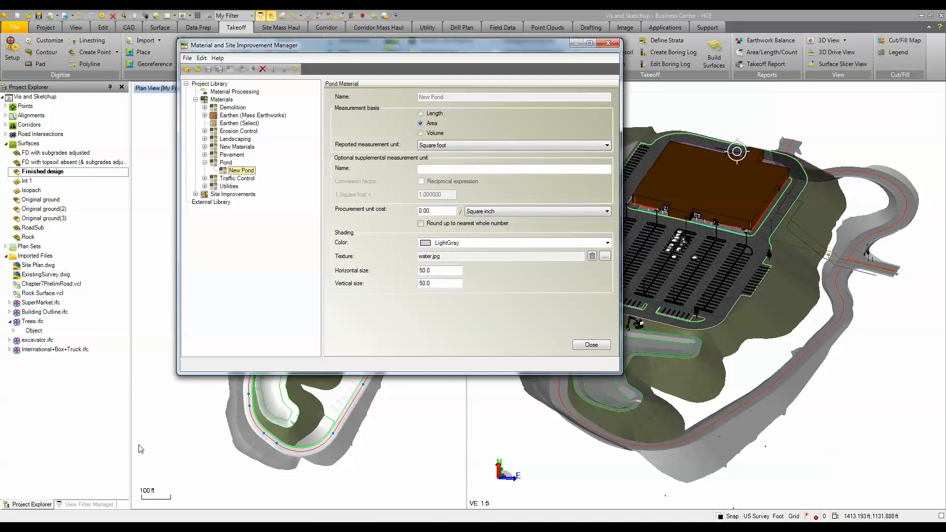
Switch to the web browser and search Google Images for "surface textures"
{"action": "key", "text": "alt+Tab"}
{"action": "scroll", "coordinate": [332, 255], "scroll_direction": "up", "scroll_amount": 6}
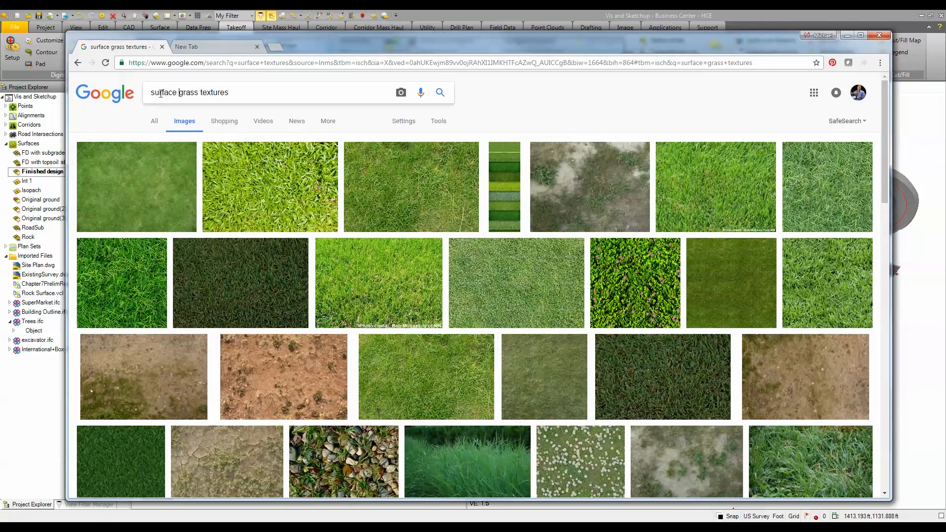
{"action": "left_click_drag", "start_coordinate": [178, 92], "coordinate": [116, 102]}
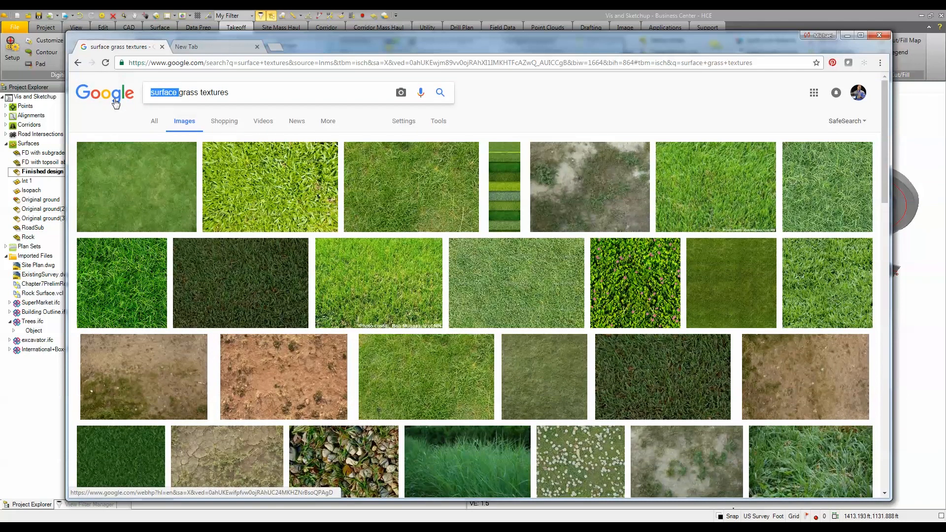
{"action": "key", "text": "Right"}
{"action": "key", "text": "Delete"}
{"action": "key", "text": "Delete"}
{"action": "key", "text": "Delete"}
{"action": "key", "text": "Delete"}
{"action": "key", "text": "Delete"}
{"action": "key", "text": "Delete"}
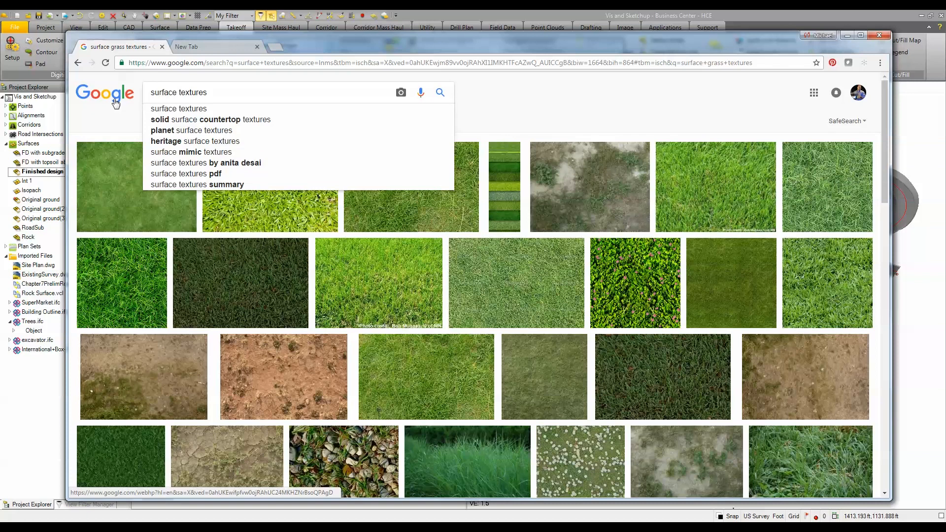
{"action": "left_click", "coordinate": [149, 110]}
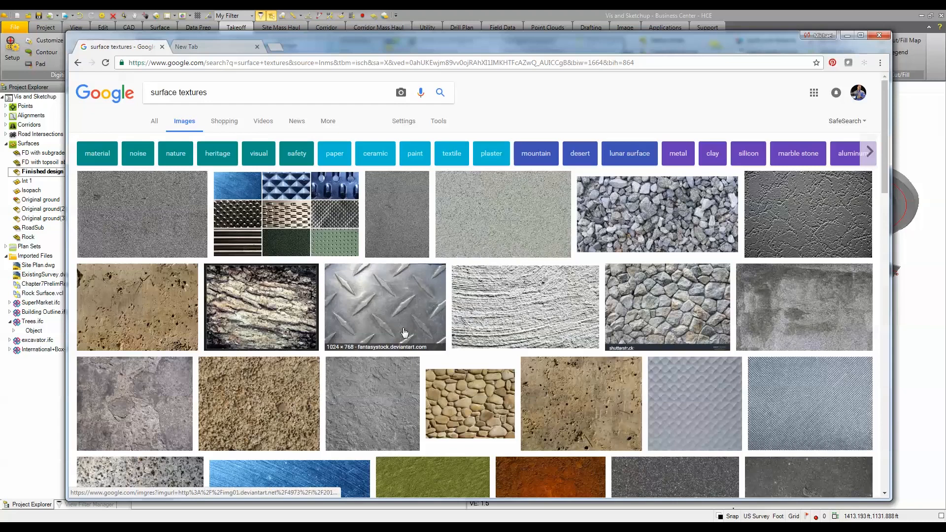
Browse the texture image results and show the save options for the white rippled texture
{"action": "scroll", "coordinate": [405, 333], "scroll_direction": "down", "scroll_amount": 6}
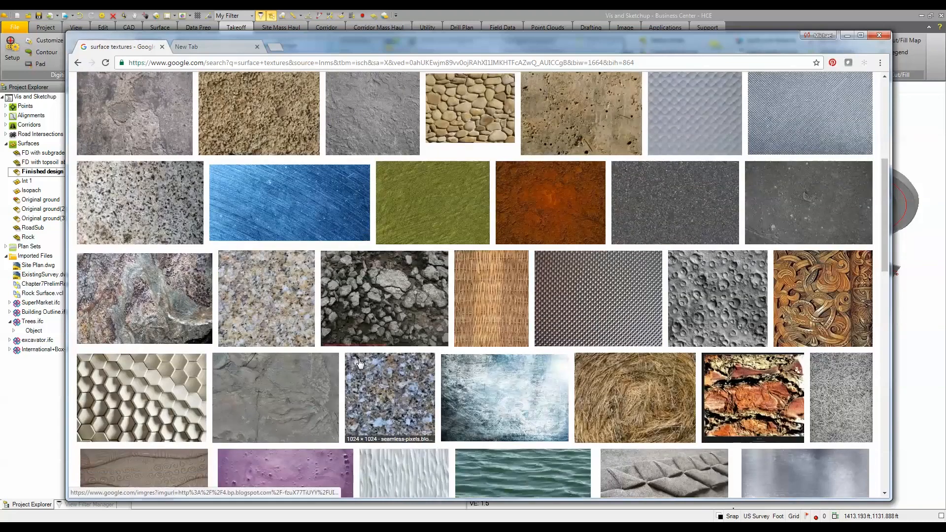
{"action": "scroll", "coordinate": [355, 357], "scroll_direction": "down", "scroll_amount": 4}
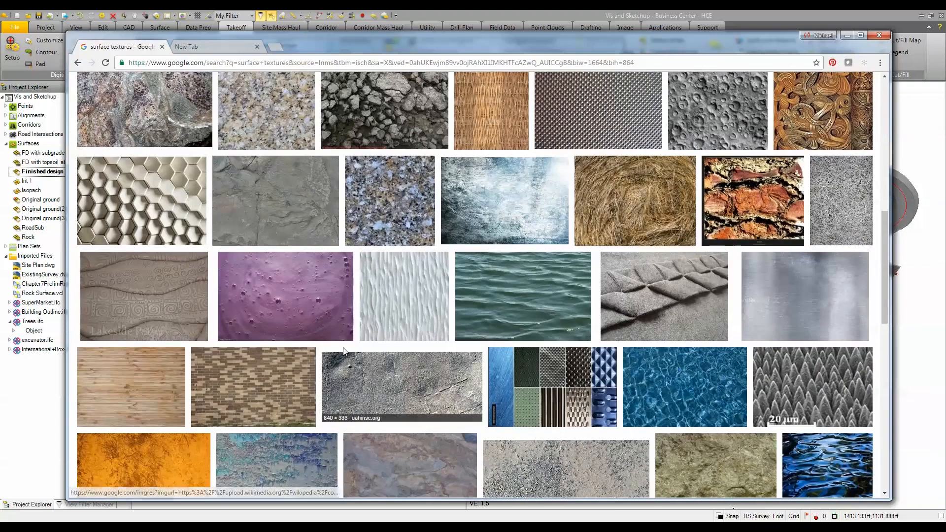
{"action": "right_click", "coordinate": [410, 298]}
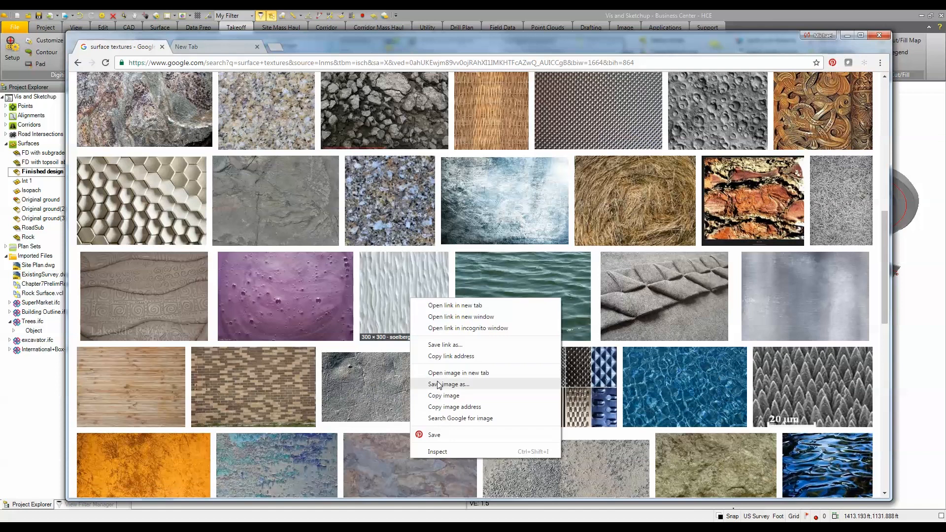
Switch back to Business Center - HCE and view the texture image files available for the New Pond material
{"action": "left_click", "coordinate": [910, 113]}
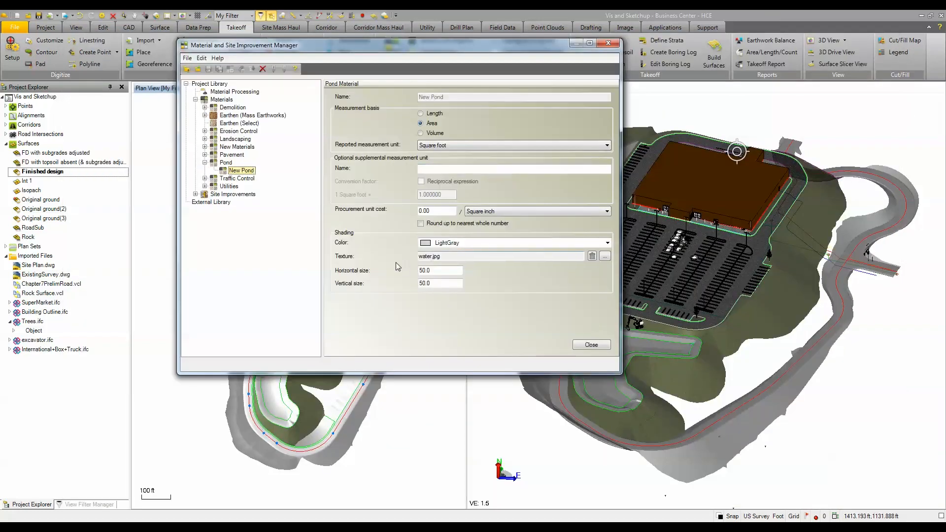
{"action": "left_click", "coordinate": [603, 257]}
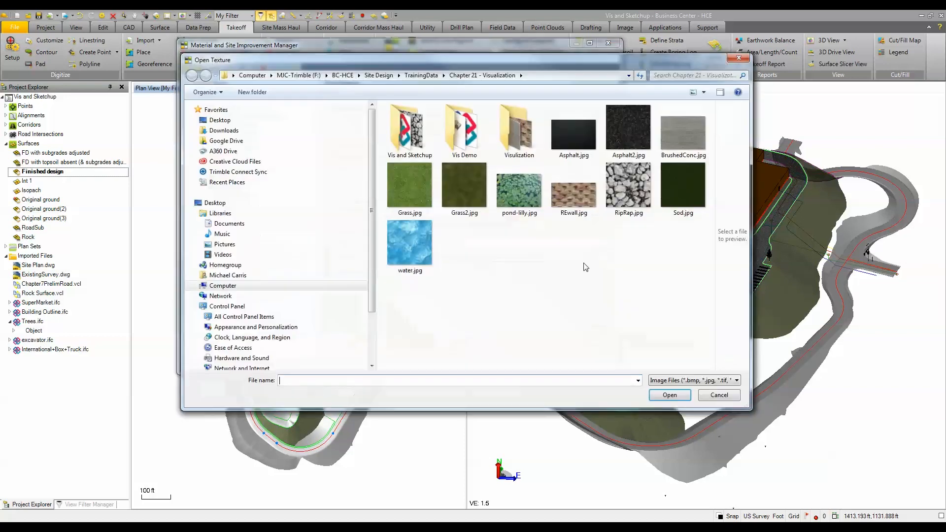
{"action": "left_click", "coordinate": [718, 397]}
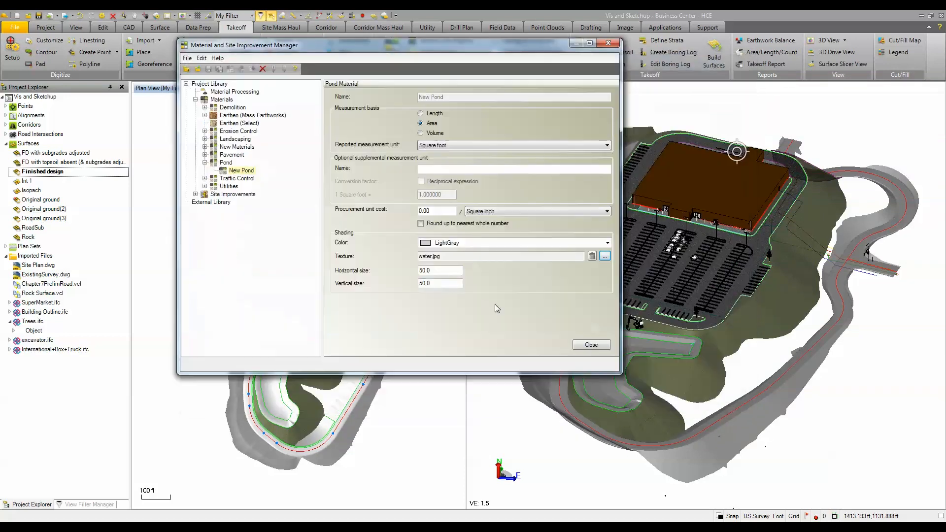
Examine the RipRap landscaping material and its available texture files, recheck the New Pond material, and close the manager
{"action": "double_click", "coordinate": [213, 139]}
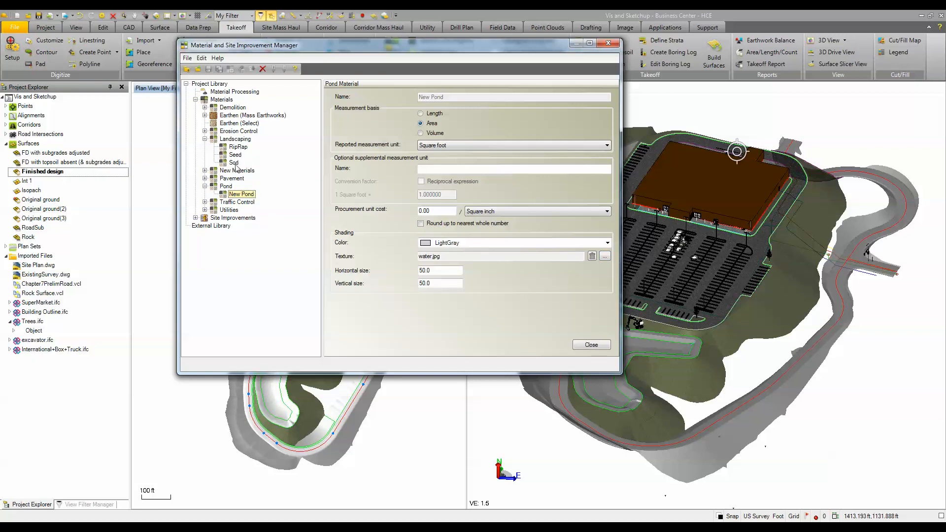
{"action": "left_click", "coordinate": [240, 147]}
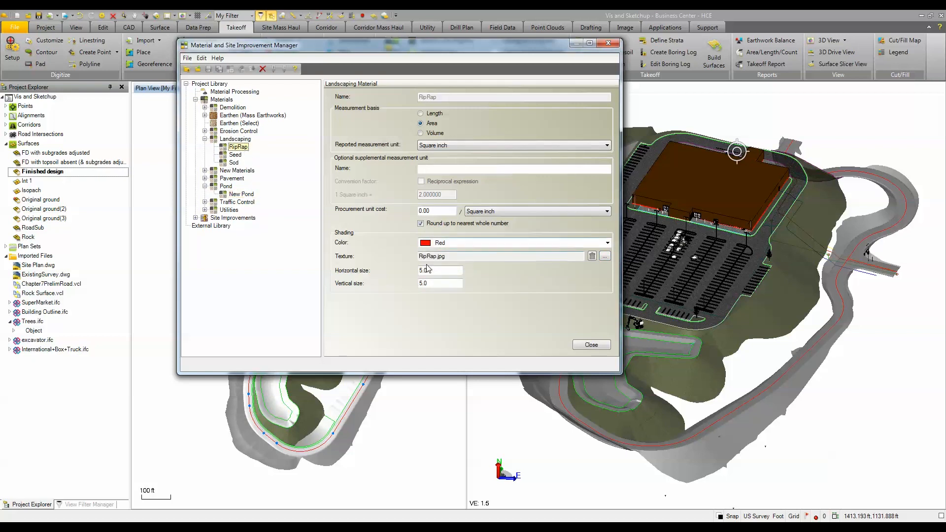
{"action": "left_click", "coordinate": [605, 256]}
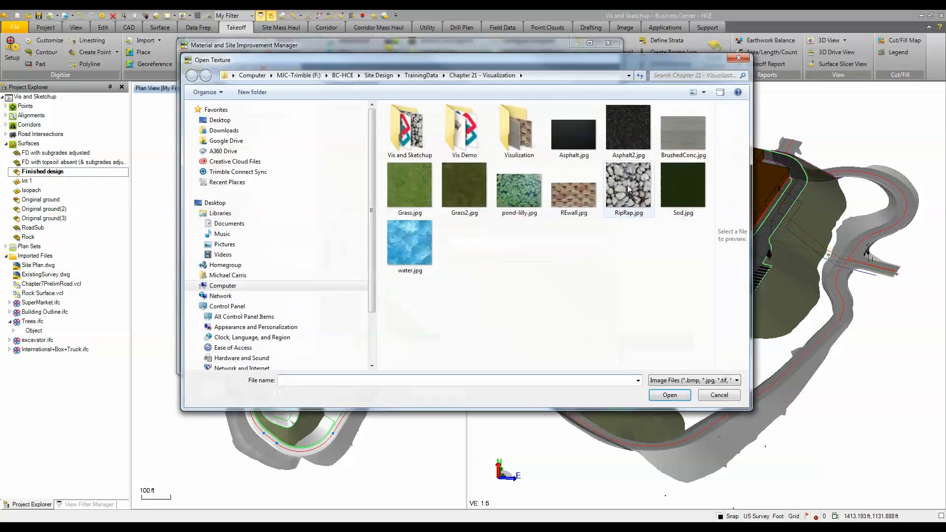
{"action": "left_click", "coordinate": [718, 395]}
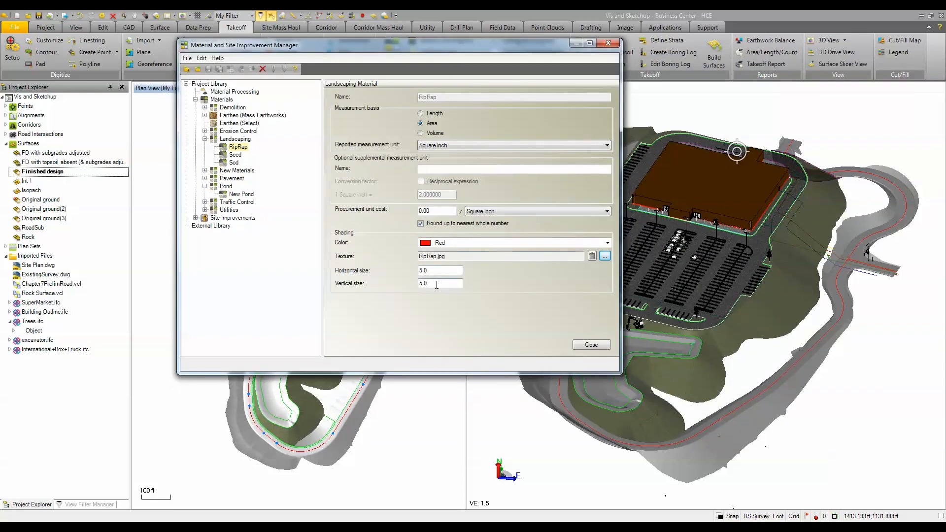
{"action": "left_click", "coordinate": [240, 194]}
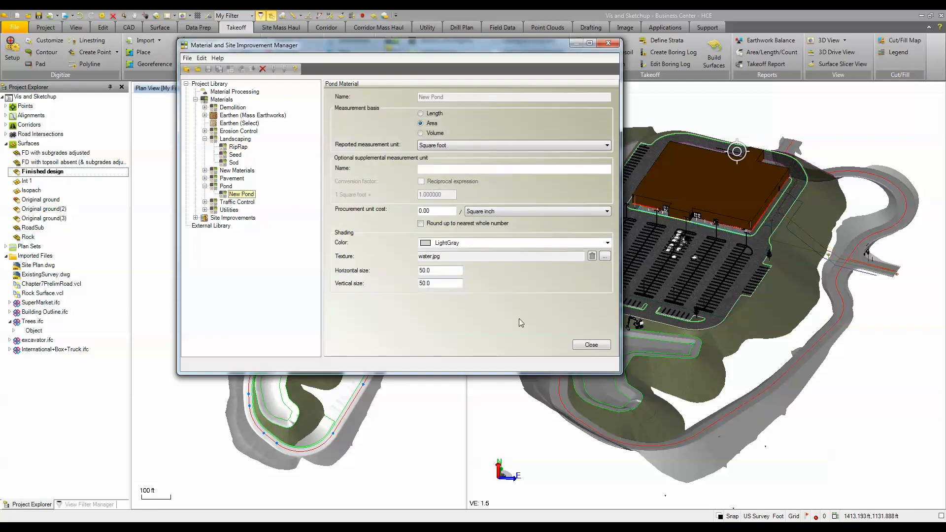
{"action": "left_click", "coordinate": [593, 345]}
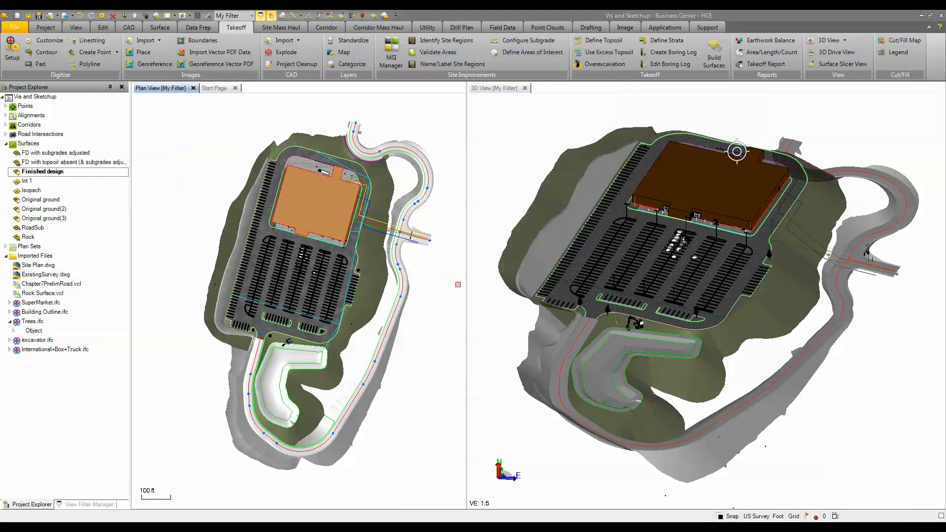
Add a surface texture named Pond to the Finished design surface, using the New Pond material and a location inside the pond
{"action": "scroll", "coordinate": [291, 384], "scroll_direction": "up", "scroll_amount": 3}
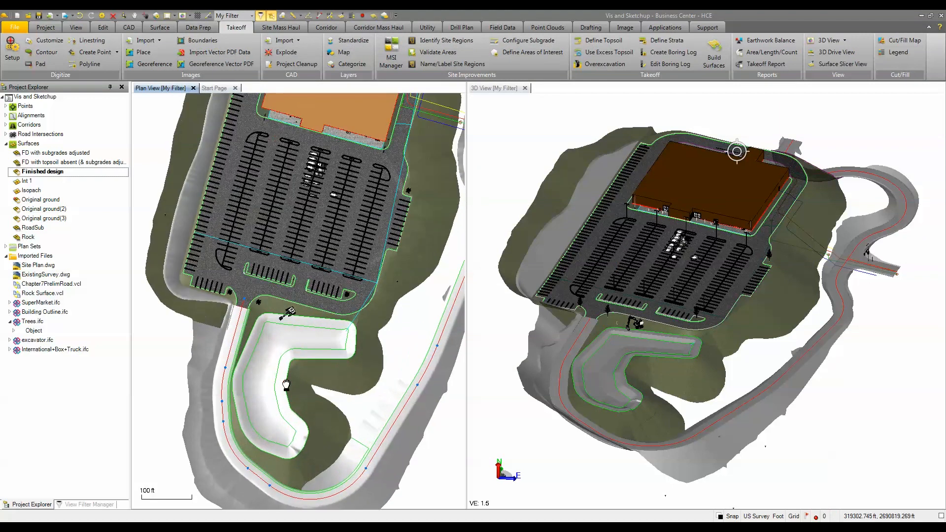
{"action": "middle_click_drag", "start_coordinate": [285, 386], "coordinate": [290, 329]}
{"action": "left_click", "coordinate": [166, 29]}
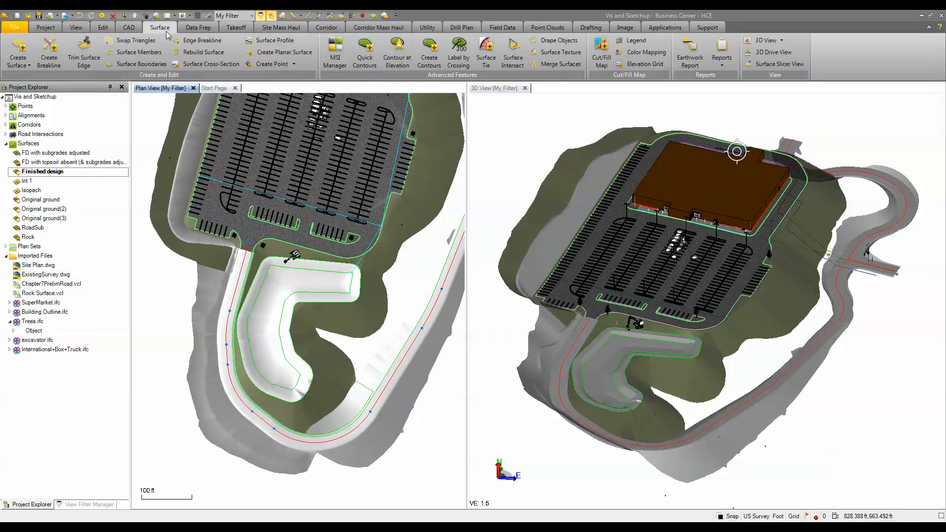
{"action": "left_click", "coordinate": [562, 55]}
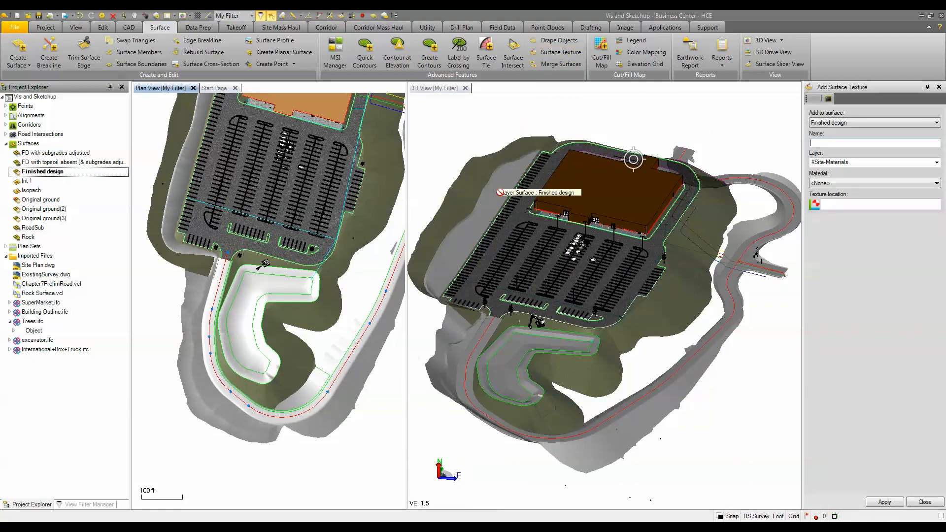
{"action": "left_click", "coordinate": [199, 28]}
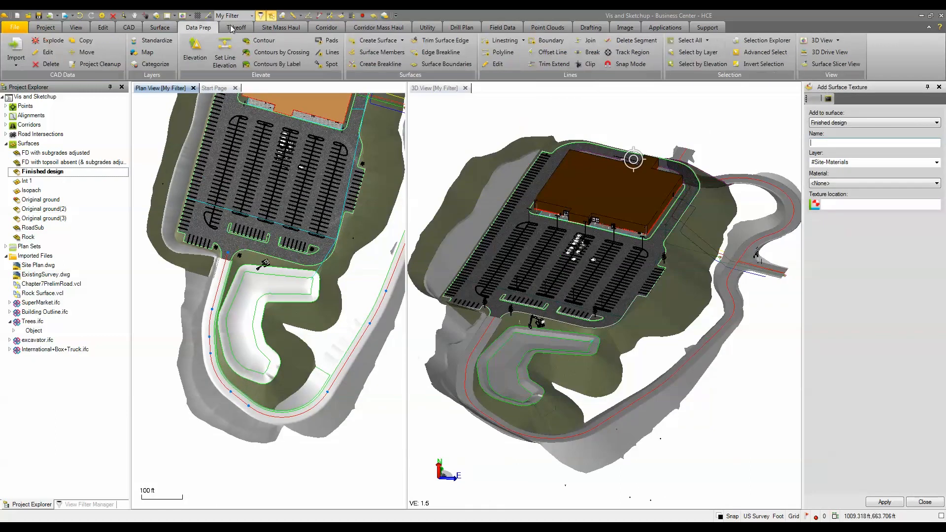
{"action": "left_click", "coordinate": [233, 28]}
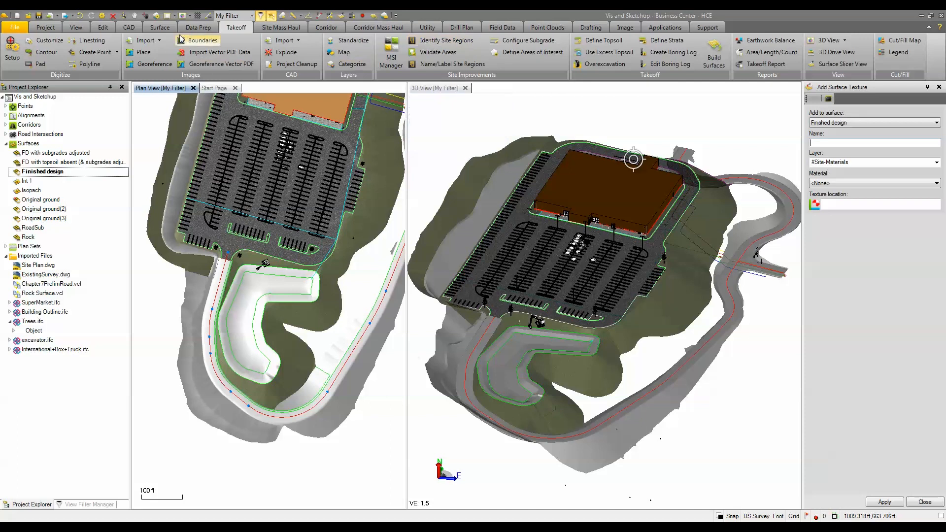
{"action": "left_click", "coordinate": [160, 27]}
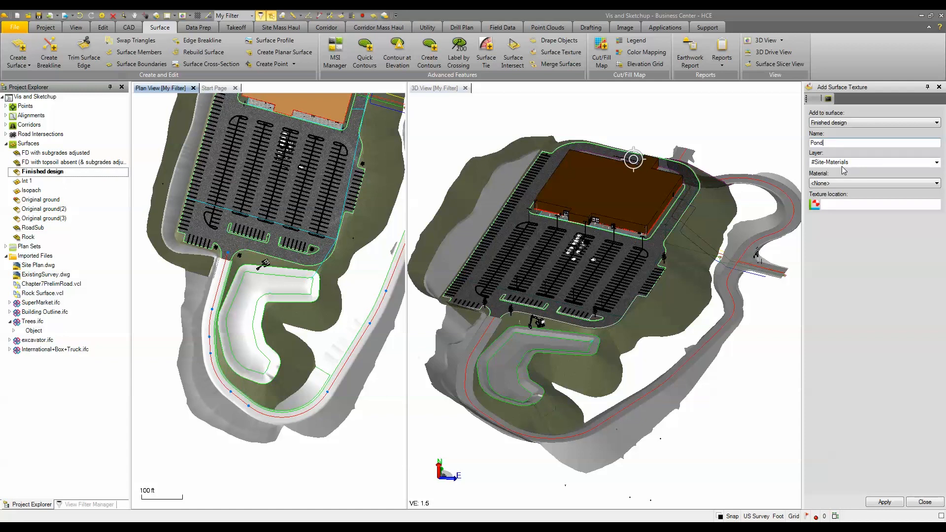
{"action": "left_click", "coordinate": [839, 183]}
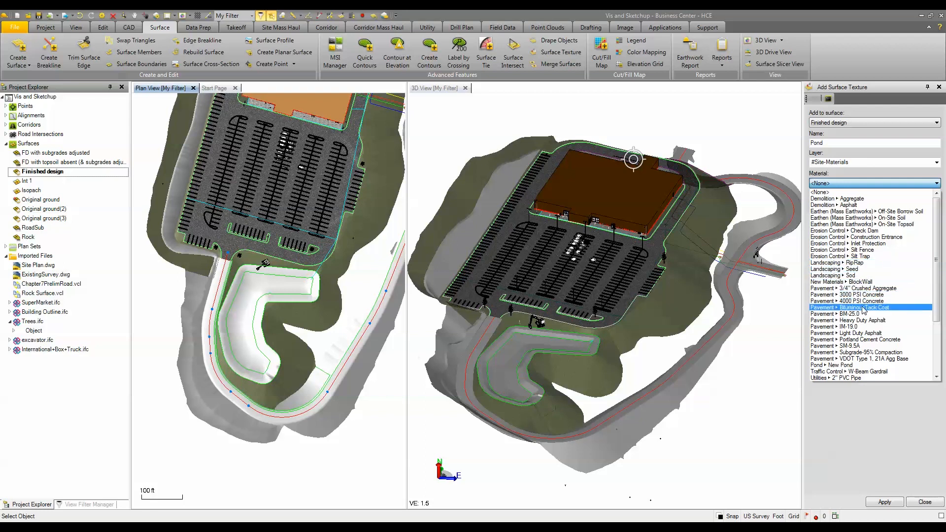
{"action": "left_click", "coordinate": [852, 366]}
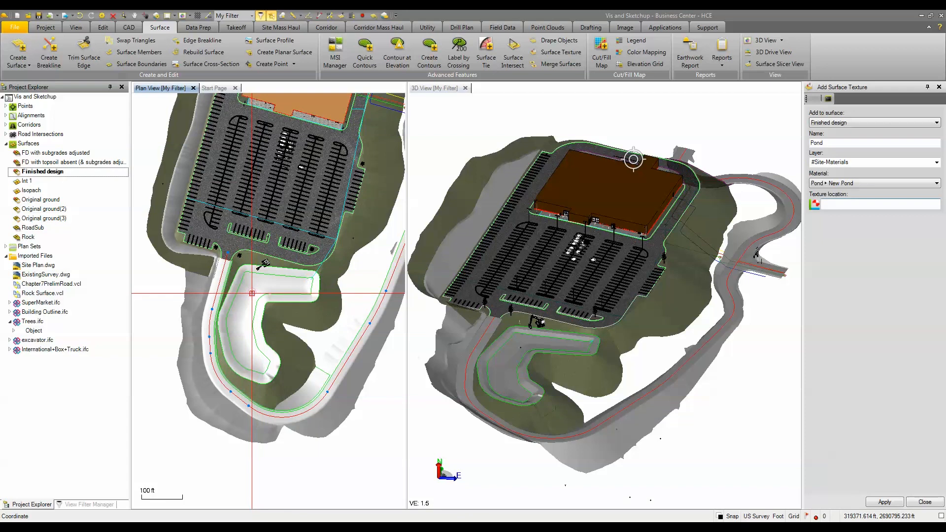
Add a surface texture named RipRap to the Finished design surface, using Landscaping RipRap and a location on the pond's upper bank
{"action": "left_click_drag", "start_coordinate": [833, 146], "coordinate": [761, 159]}
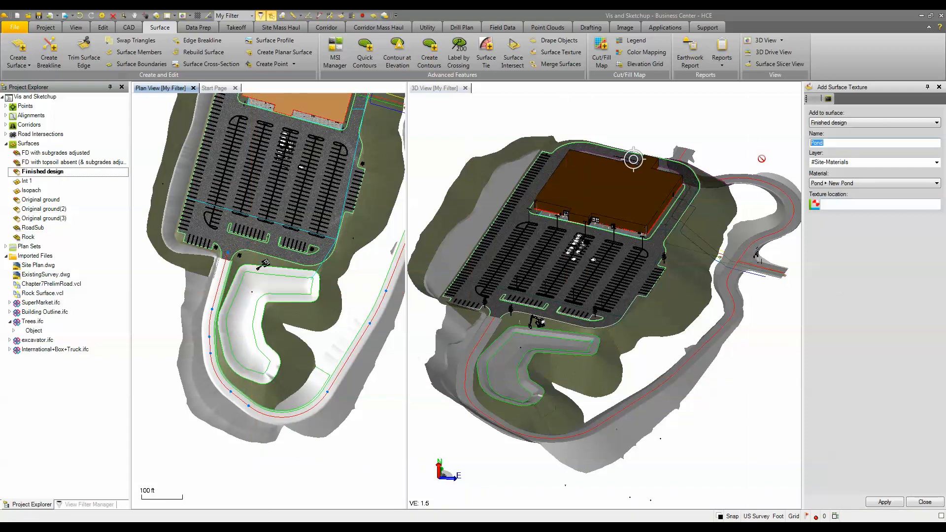
{"action": "type", "text": "RipRap"}
{"action": "left_click", "coordinate": [855, 186]}
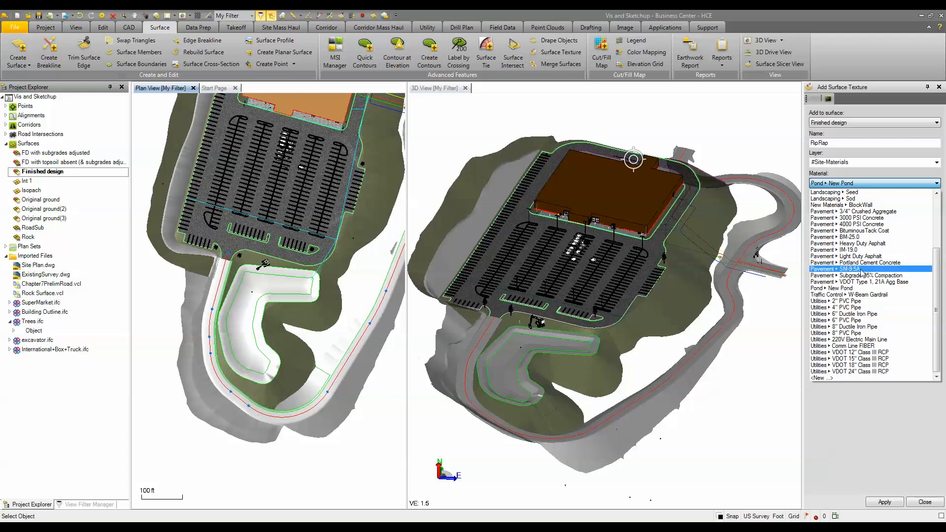
{"action": "scroll", "coordinate": [863, 246], "scroll_direction": "up", "scroll_amount": 2}
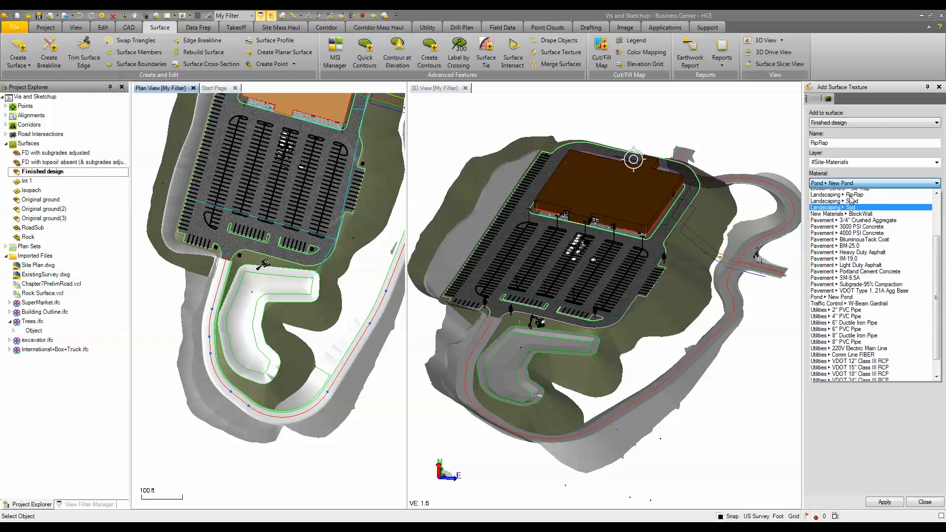
{"action": "left_click", "coordinate": [854, 224]}
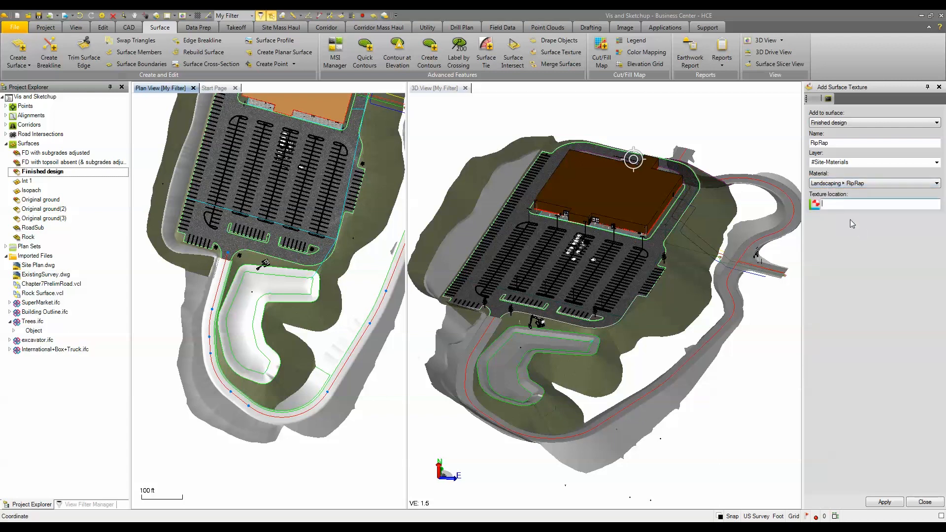
{"action": "scroll", "coordinate": [262, 255], "scroll_direction": "up", "scroll_amount": 3}
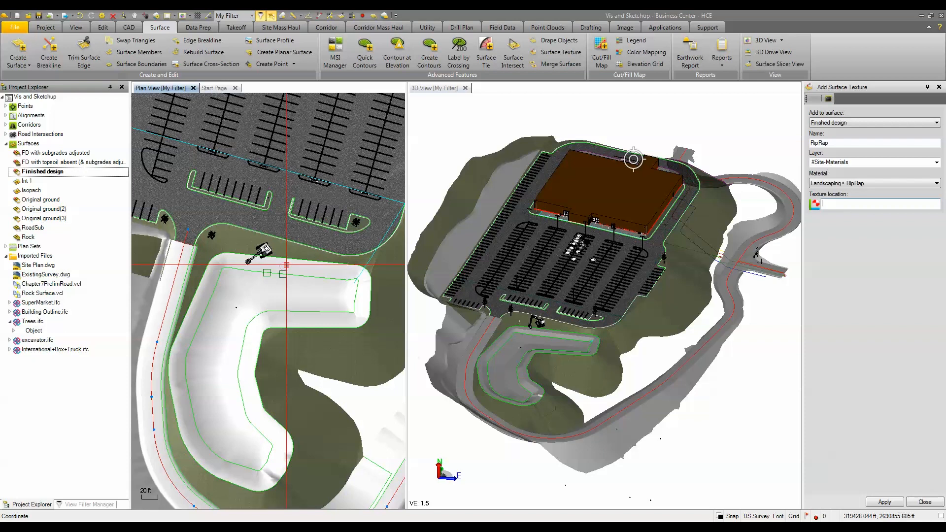
{"action": "left_click", "coordinate": [925, 502]}
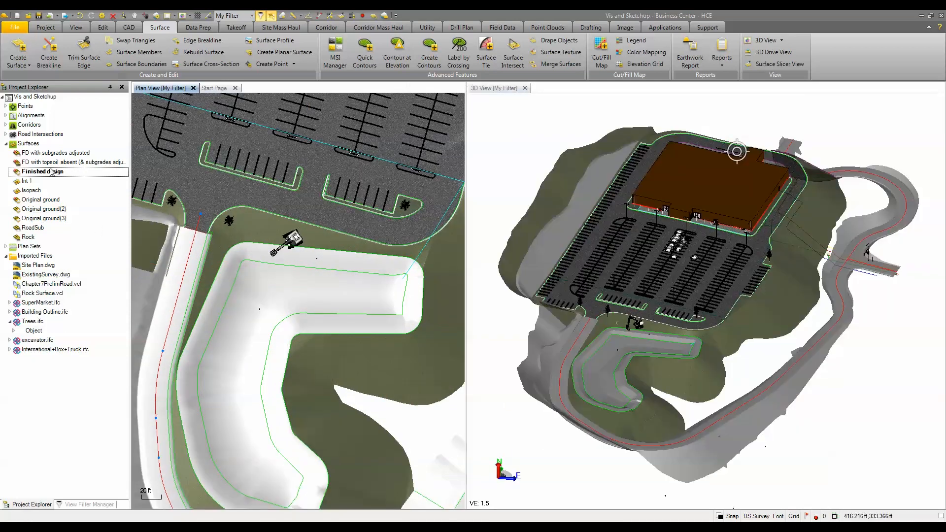
Rebuild the Finished design surface and clear its selection
{"action": "left_click", "coordinate": [59, 171]}
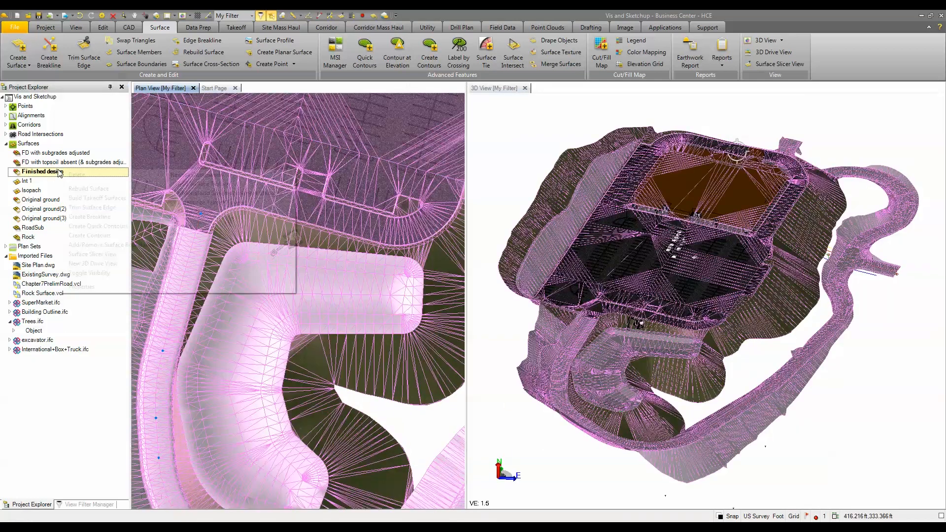
{"action": "right_click", "coordinate": [59, 171]}
{"action": "left_click", "coordinate": [86, 192]}
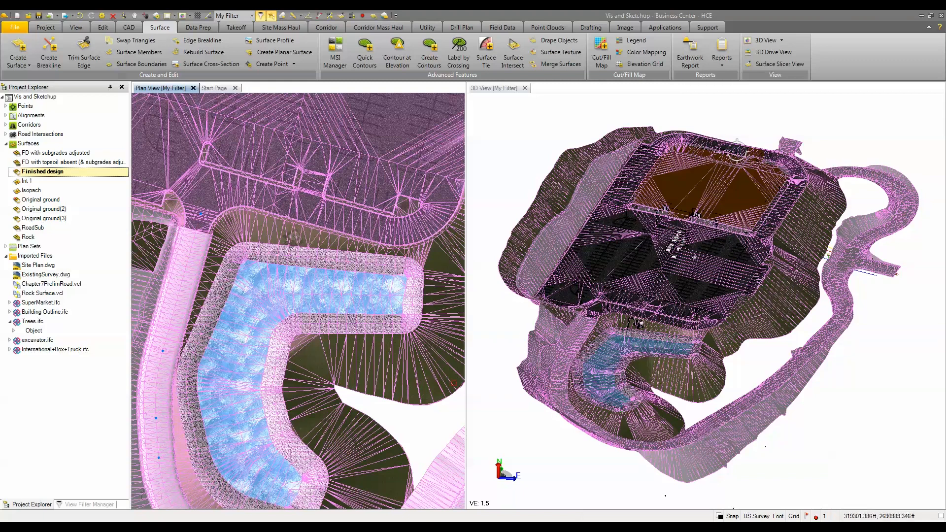
{"action": "left_click", "coordinate": [513, 428]}
Examine the pond water and riprap textures up close in plan and 3D, including the area around the excavator
{"action": "scroll", "coordinate": [307, 321], "scroll_direction": "up", "scroll_amount": 2}
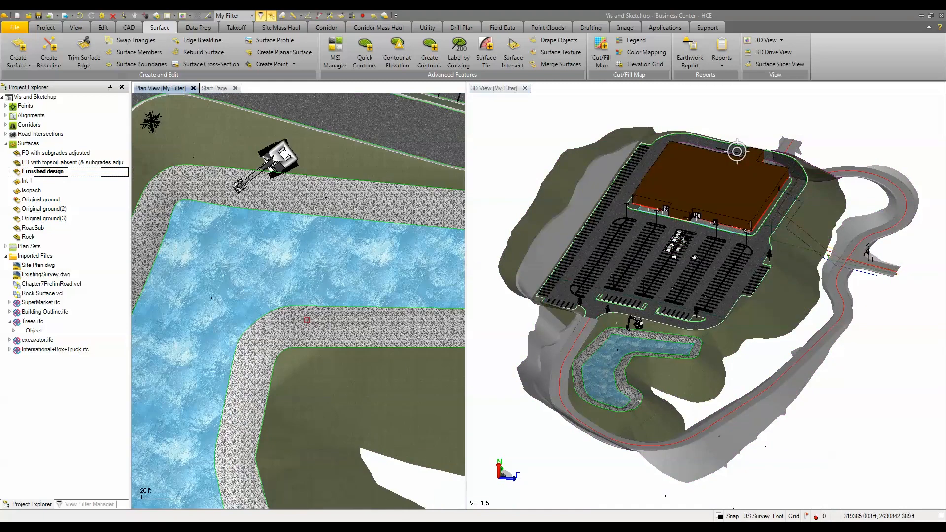
{"action": "scroll", "coordinate": [307, 321], "scroll_direction": "down", "scroll_amount": 1}
{"action": "scroll", "coordinate": [637, 389], "scroll_direction": "up", "scroll_amount": 4}
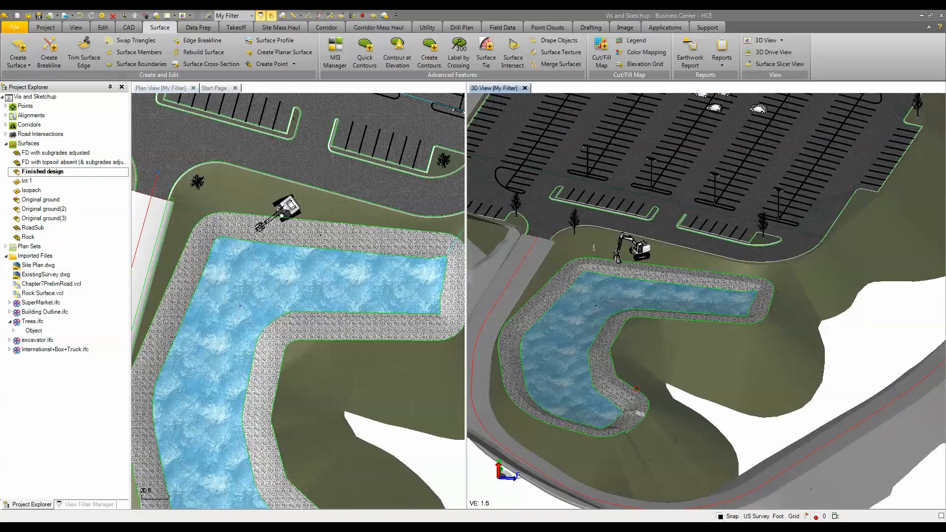
{"action": "scroll", "coordinate": [639, 320], "scroll_direction": "up", "scroll_amount": 4}
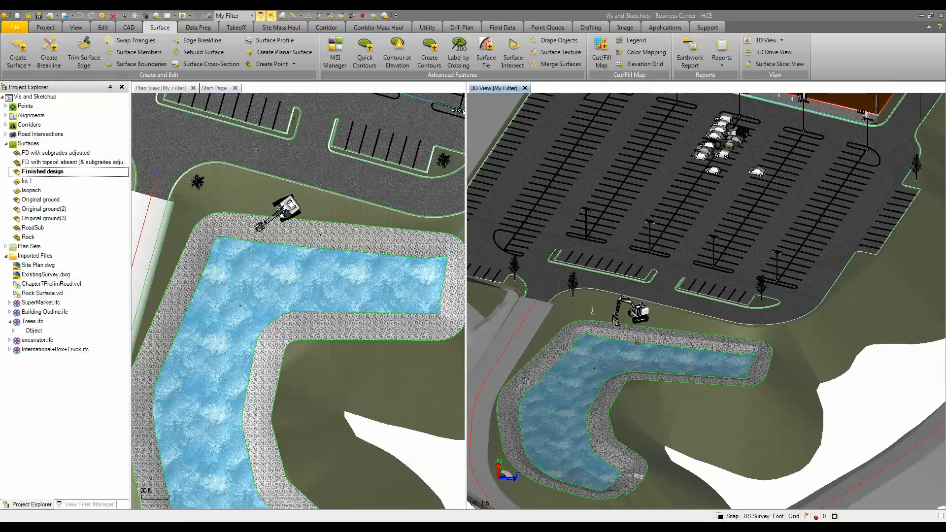
{"action": "scroll", "coordinate": [631, 315], "scroll_direction": "up", "scroll_amount": 2}
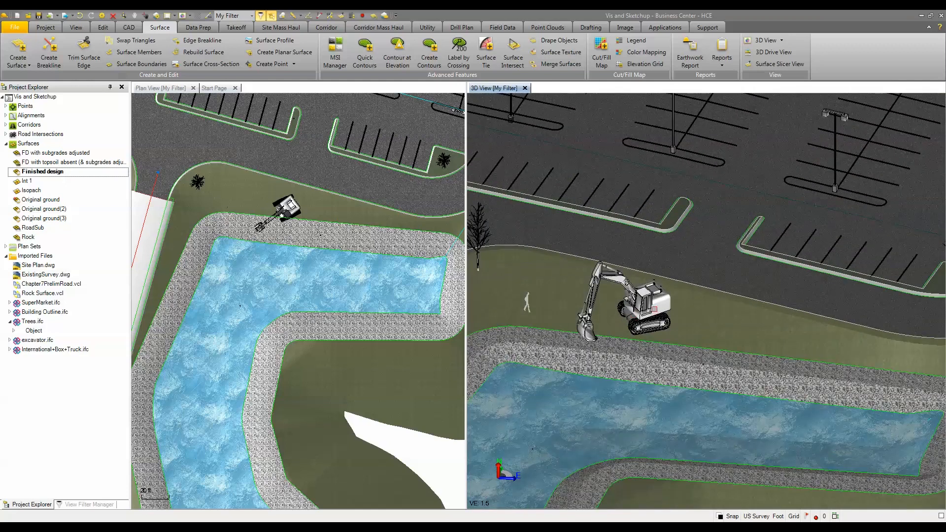
{"action": "scroll", "coordinate": [706, 301], "scroll_direction": "down", "scroll_amount": 2}
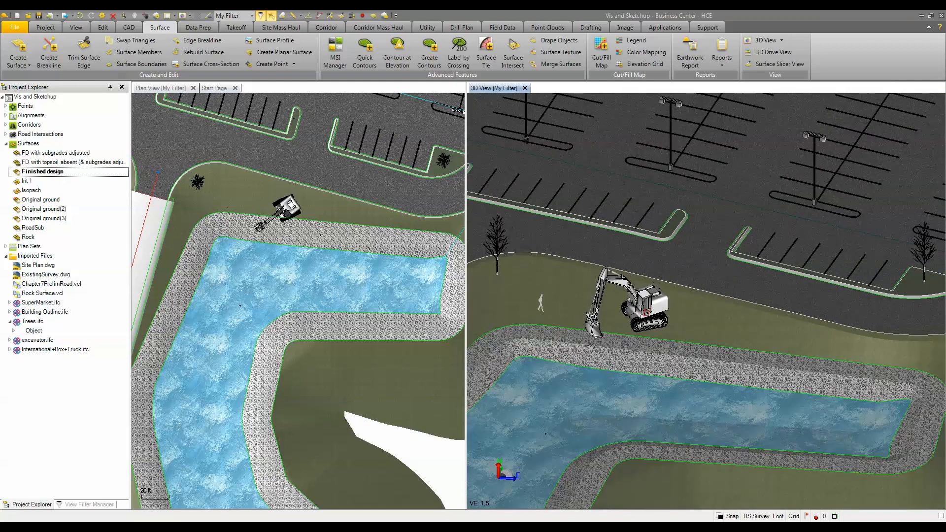
{"action": "scroll", "coordinate": [636, 342], "scroll_direction": "down", "scroll_amount": 2}
{"action": "scroll", "coordinate": [659, 292], "scroll_direction": "down", "scroll_amount": 3}
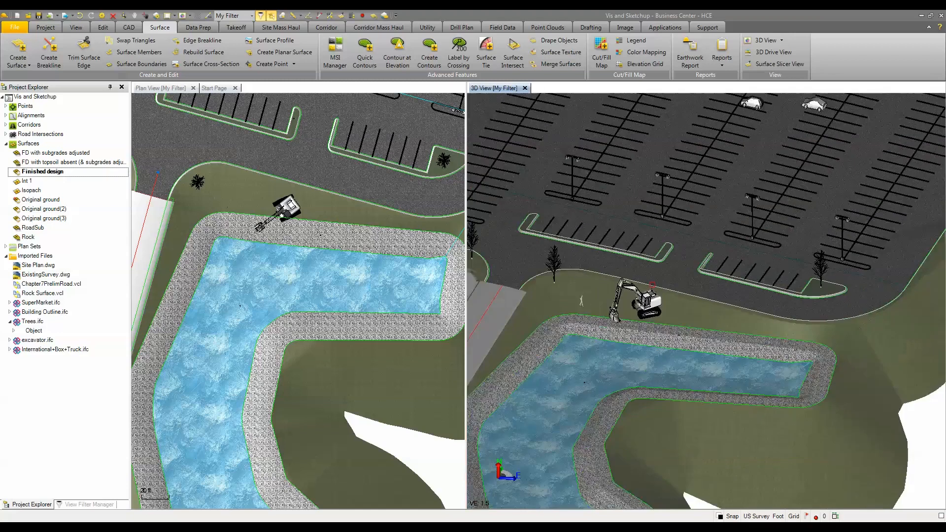
Inspect the vehicles parked in the lot in the 3D view
{"action": "middle_click_drag", "start_coordinate": [665, 212], "coordinate": [659, 379]}
{"action": "scroll", "coordinate": [691, 246], "scroll_direction": "up", "scroll_amount": 3}
{"action": "scroll", "coordinate": [692, 247], "scroll_direction": "up", "scroll_amount": 3}
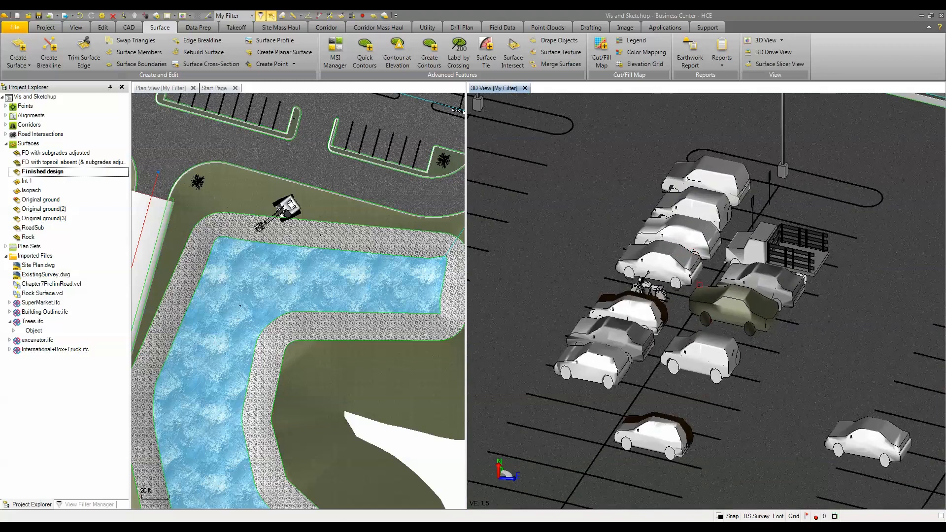
{"action": "scroll", "coordinate": [744, 294], "scroll_direction": "down", "scroll_amount": 2}
{"action": "scroll", "coordinate": [744, 294], "scroll_direction": "up", "scroll_amount": 3}
{"action": "scroll", "coordinate": [744, 294], "scroll_direction": "down", "scroll_amount": 3}
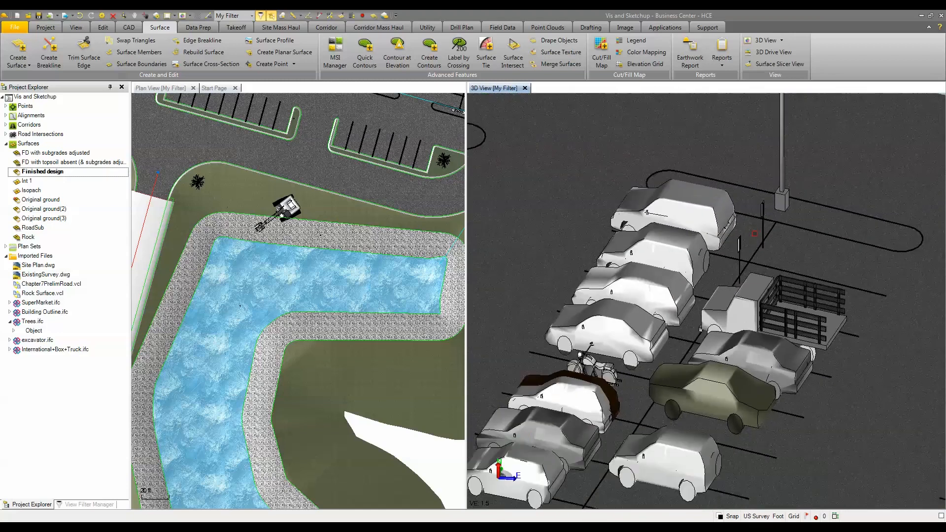
{"action": "scroll", "coordinate": [812, 216], "scroll_direction": "down", "scroll_amount": 3}
Examine the building's storefront, its rear loading area and the overall site from several 3D angles
{"action": "middle_click_drag", "start_coordinate": [812, 216], "coordinate": [793, 267], "text": "shift"}
{"action": "middle_click_drag", "start_coordinate": [801, 234], "coordinate": [802, 226]}
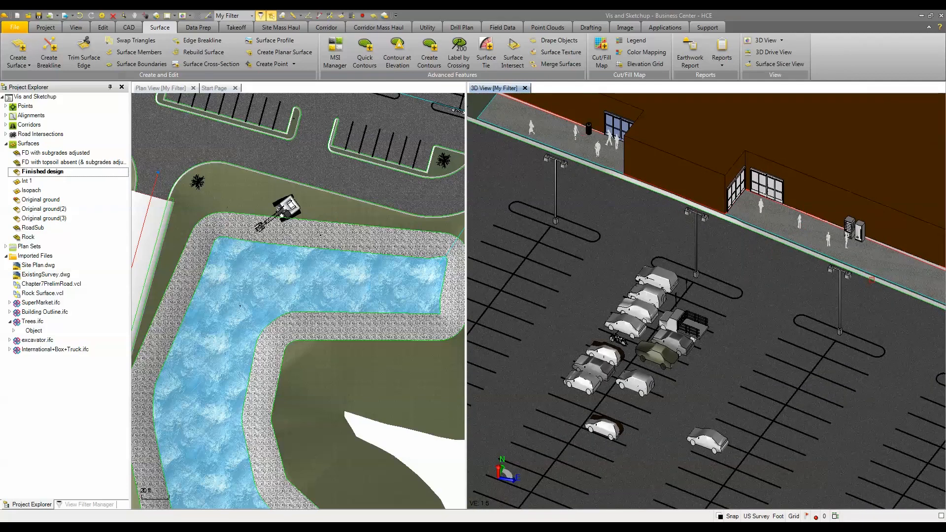
{"action": "middle_click_drag", "start_coordinate": [872, 280], "coordinate": [661, 247]}
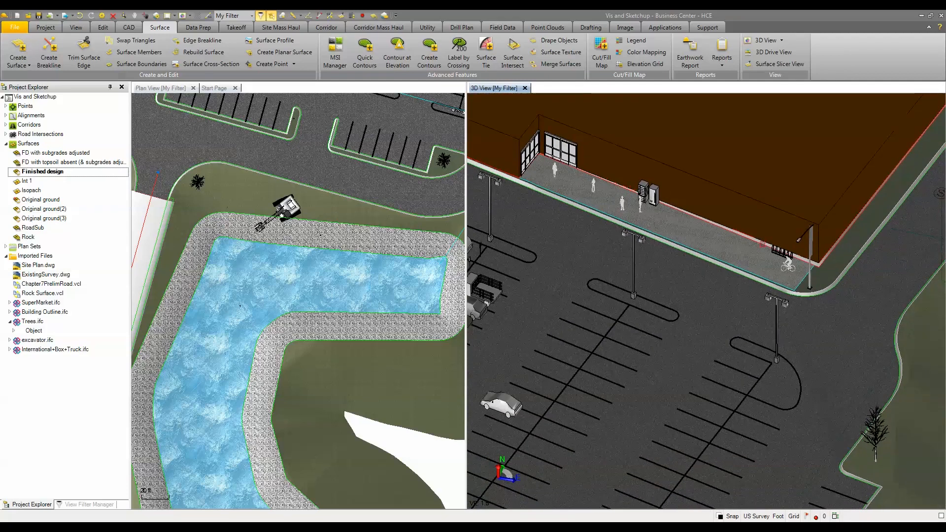
{"action": "scroll", "coordinate": [779, 294], "scroll_direction": "down", "scroll_amount": 5}
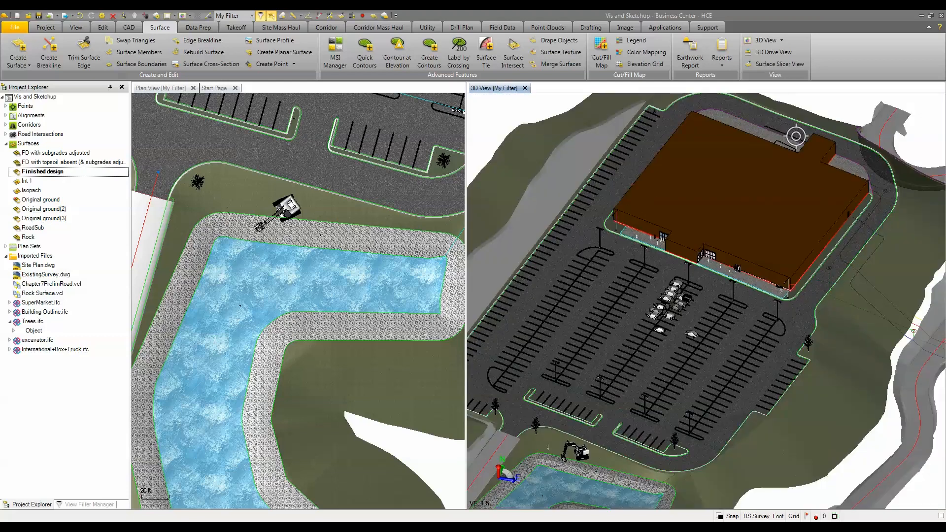
{"action": "middle_click_drag", "start_coordinate": [816, 162], "coordinate": [621, 170]}
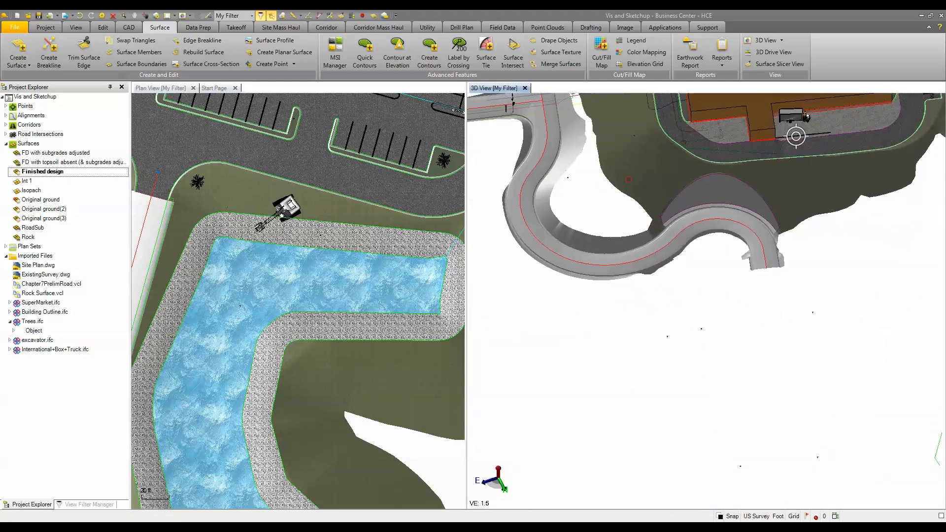
{"action": "middle_click_drag", "start_coordinate": [770, 175], "coordinate": [710, 371]}
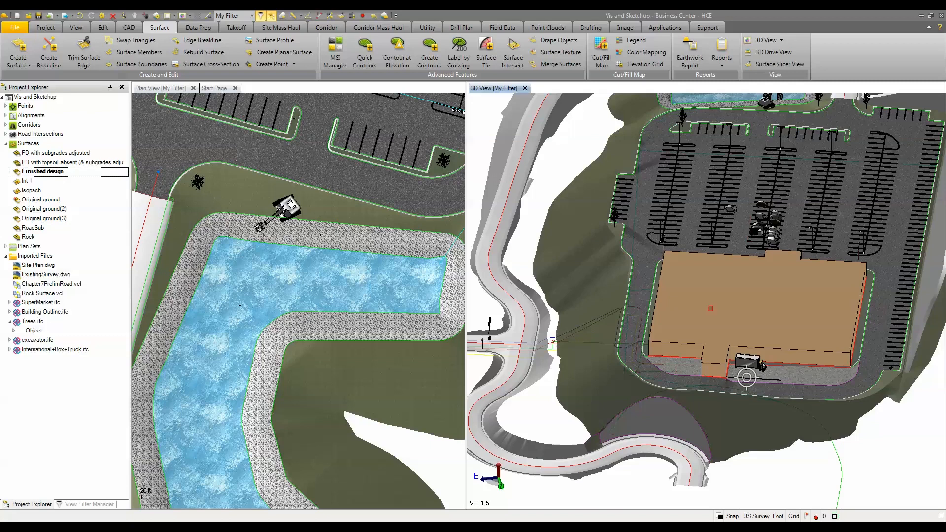
{"action": "middle_click_drag", "start_coordinate": [660, 338], "coordinate": [741, 161]}
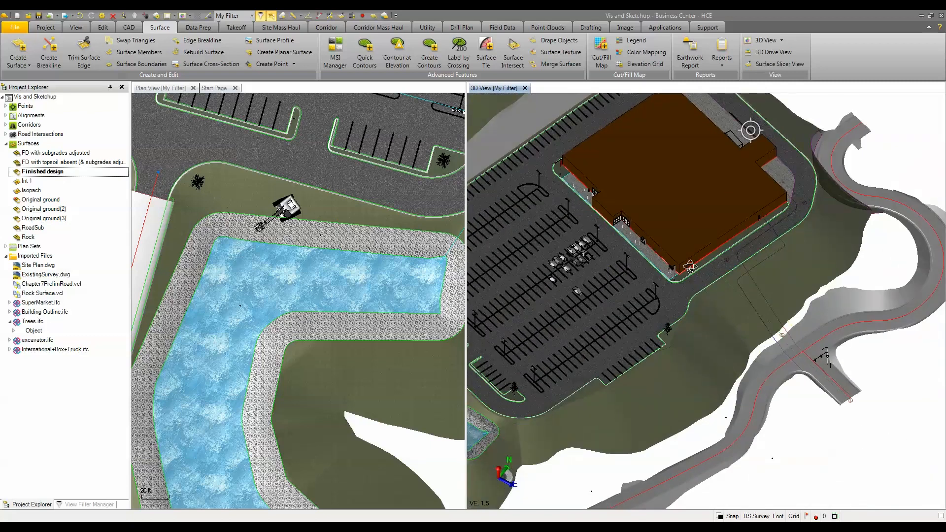
{"action": "middle_click_drag", "start_coordinate": [690, 266], "coordinate": [724, 242]}
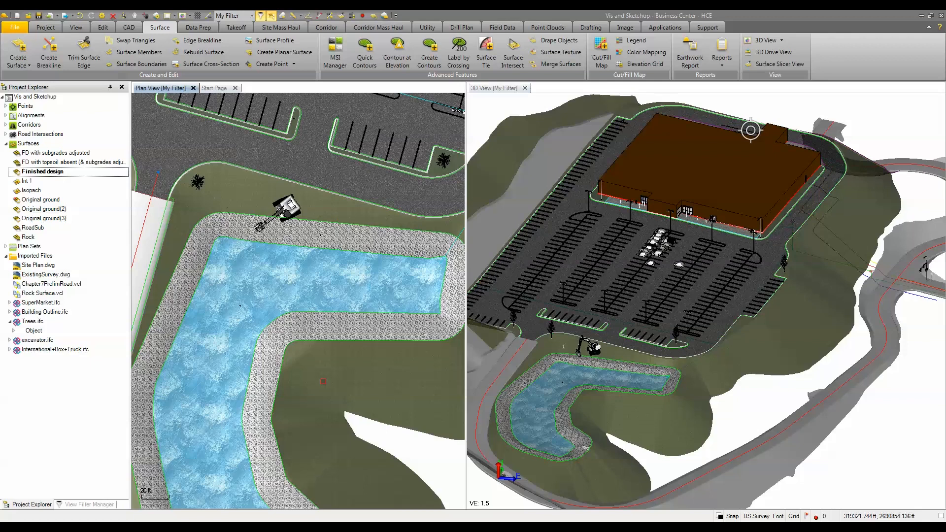
Create a 3D drive view of the Finished design surface, float it as a separate window and enlarge it over the workspace
{"action": "left_click", "coordinate": [67, 173]}
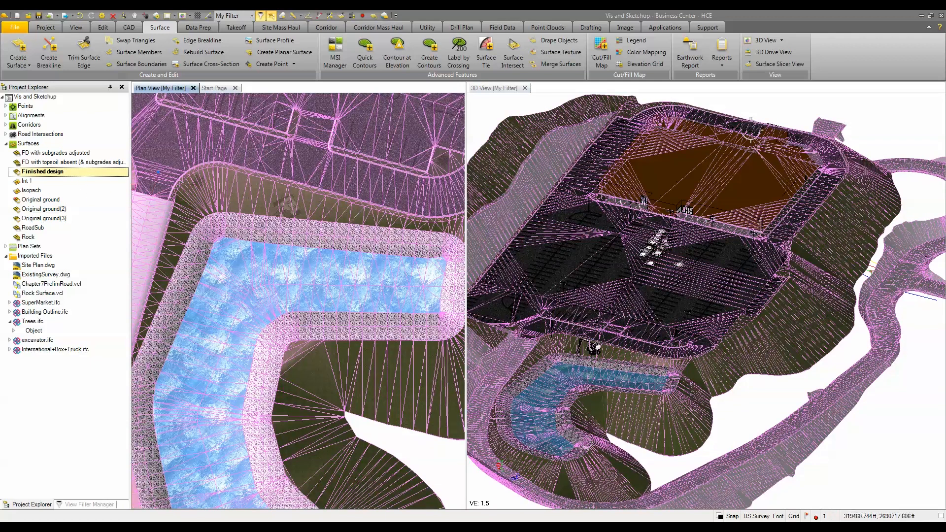
{"action": "right_click", "coordinate": [90, 177]}
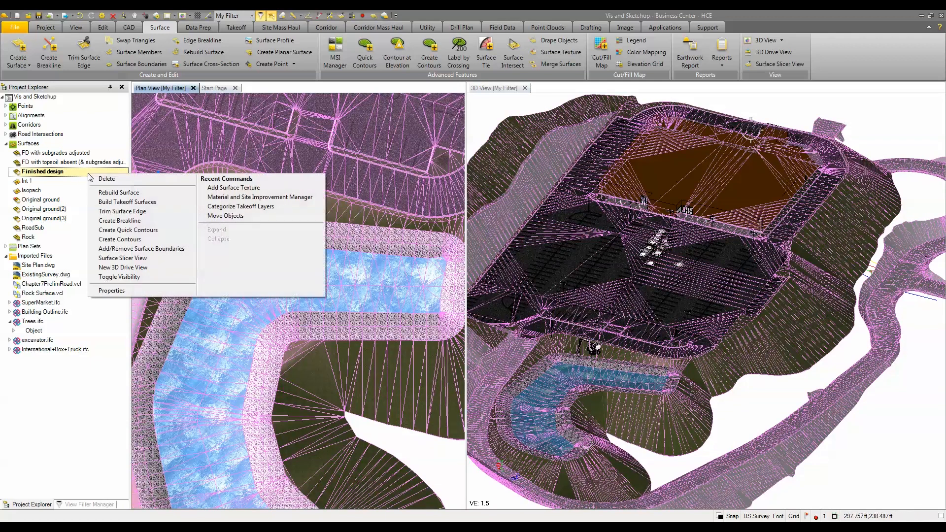
{"action": "left_click", "coordinate": [123, 267]}
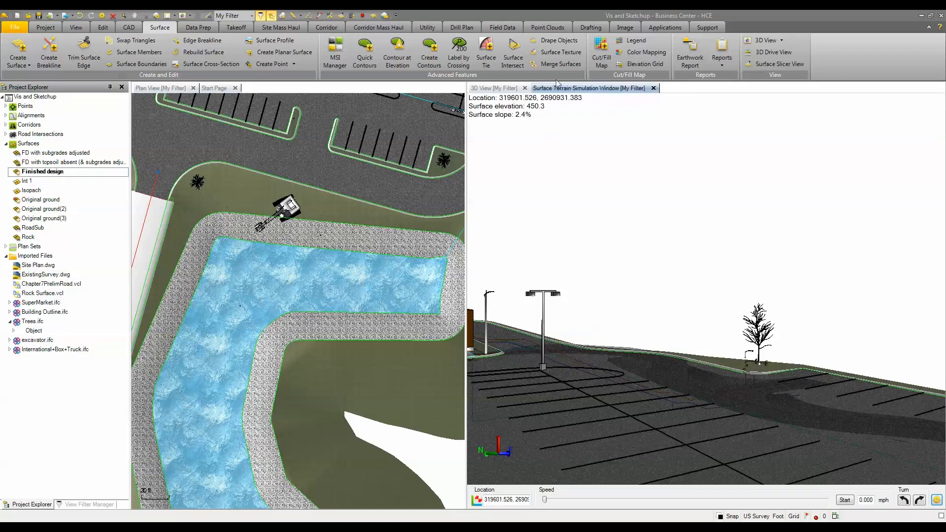
{"action": "right_click", "coordinate": [613, 141]}
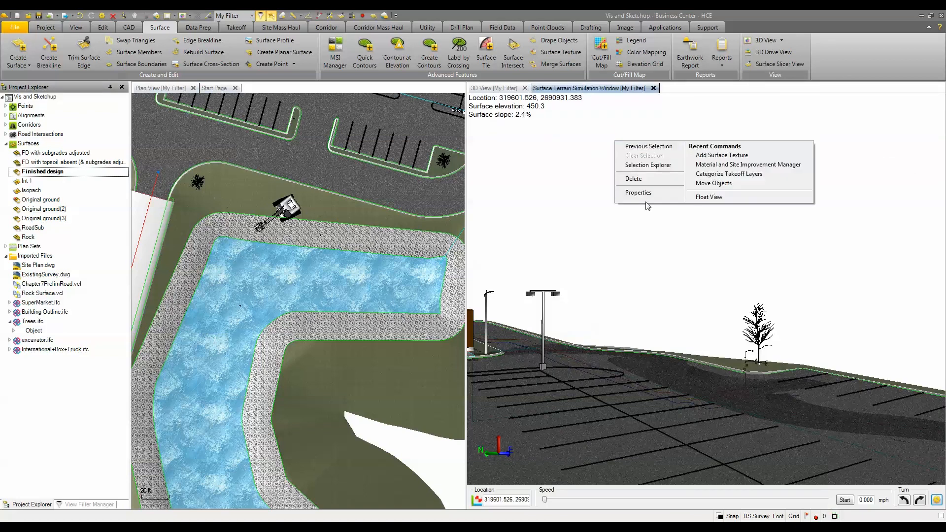
{"action": "left_click", "coordinate": [712, 197]}
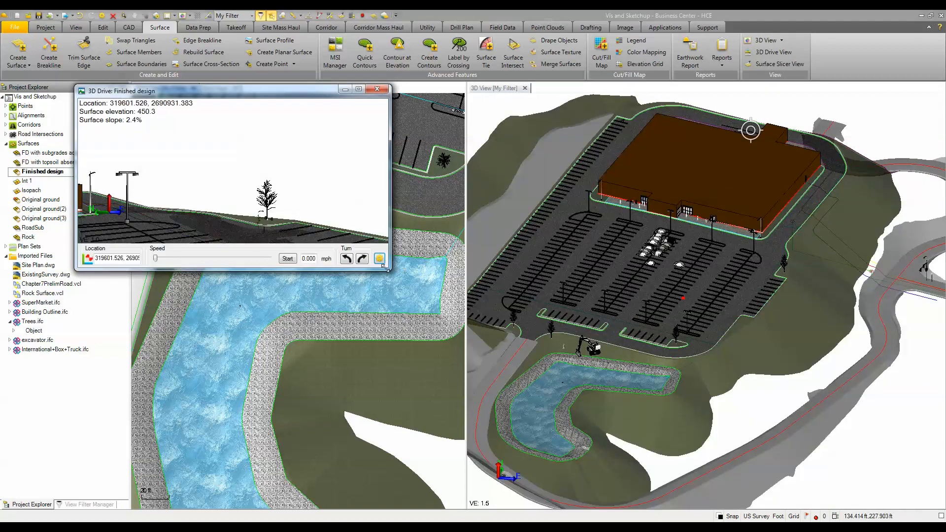
{"action": "left_click_drag", "start_coordinate": [386, 269], "coordinate": [919, 507]}
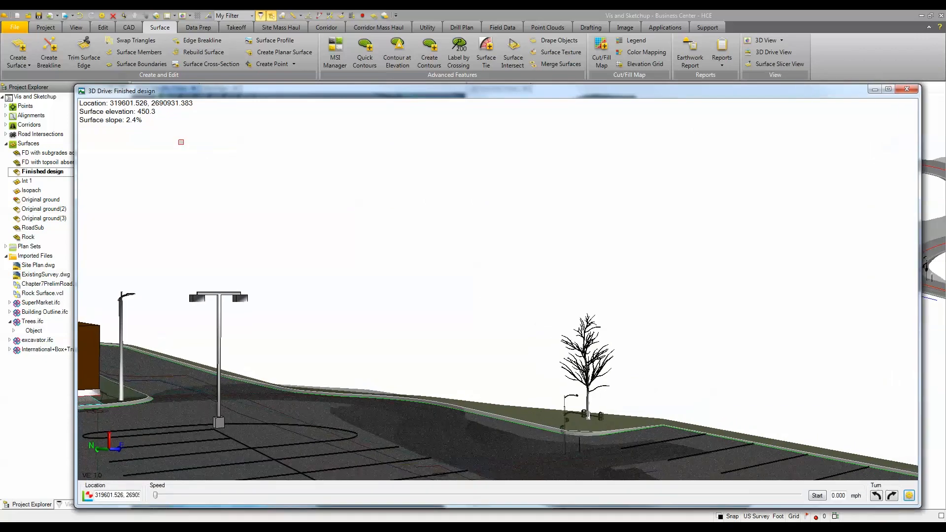
{"action": "left_click_drag", "start_coordinate": [74, 85], "coordinate": [43, 15]}
Adjust the 3D drive's viewing direction and drive around the building, raising the speed to 12.79 mph
{"action": "left_click_drag", "start_coordinate": [417, 370], "coordinate": [463, 308]}
{"action": "left_click_drag", "start_coordinate": [323, 286], "coordinate": [818, 315]}
{"action": "left_click_drag", "start_coordinate": [312, 327], "coordinate": [327, 251]}
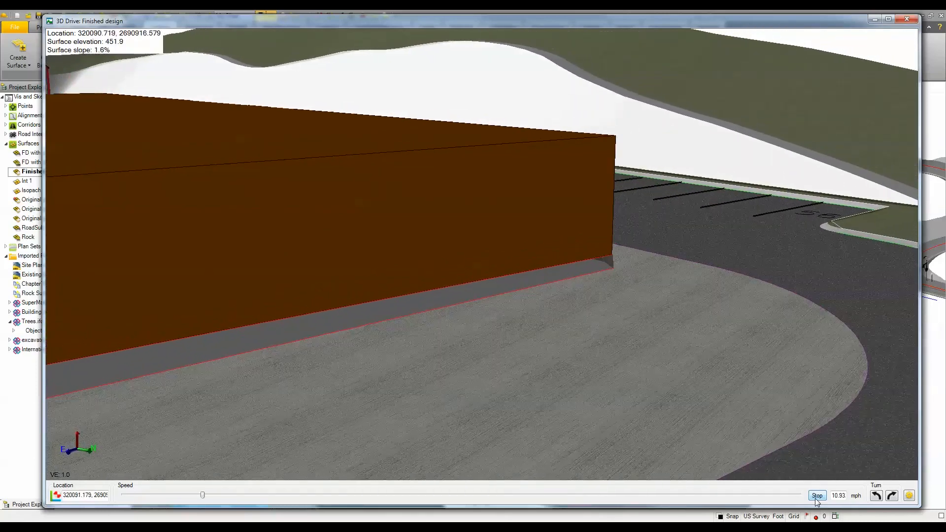
{"action": "key", "text": "Up"}
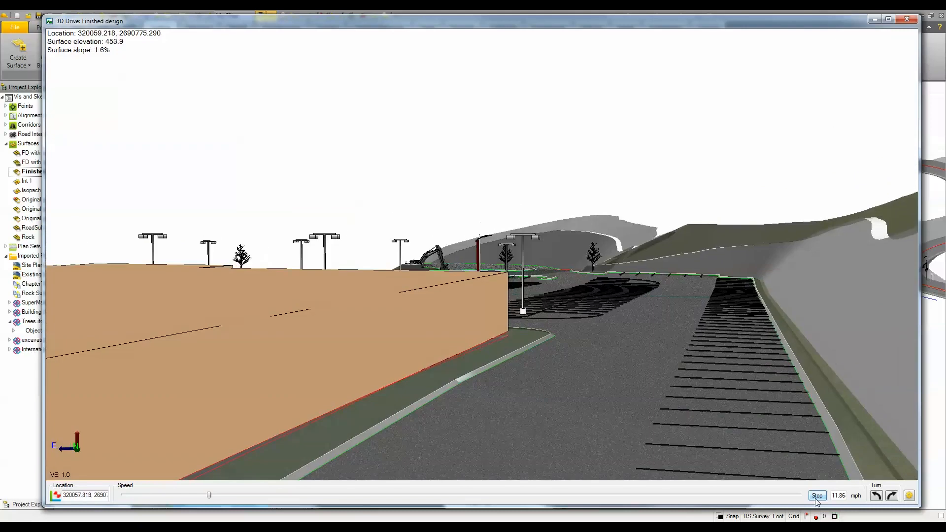
{"action": "key", "text": "Up"}
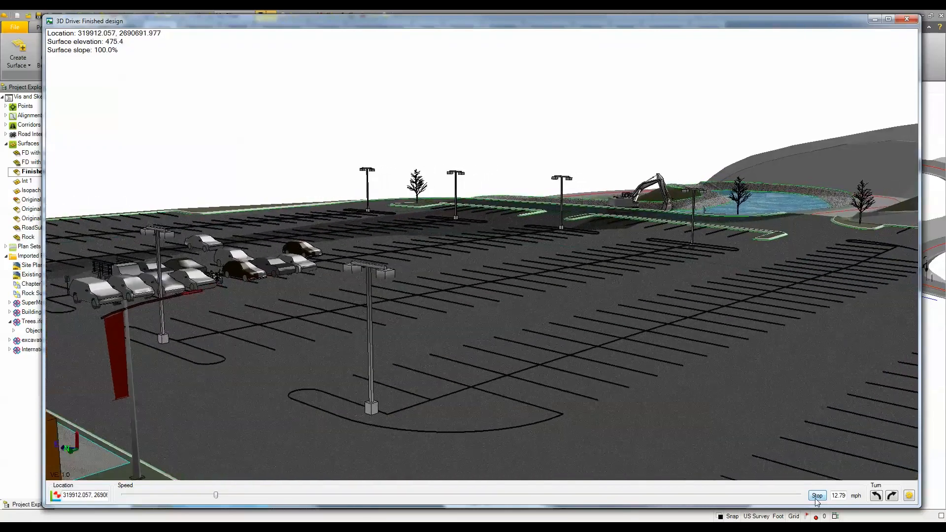
Increase the drive speed to 21.18 mph while crossing the parking lot
{"action": "key", "text": "Up"}
{"action": "key", "text": "Up"}
{"action": "key", "text": "Up"}
{"action": "key", "text": "Up"}
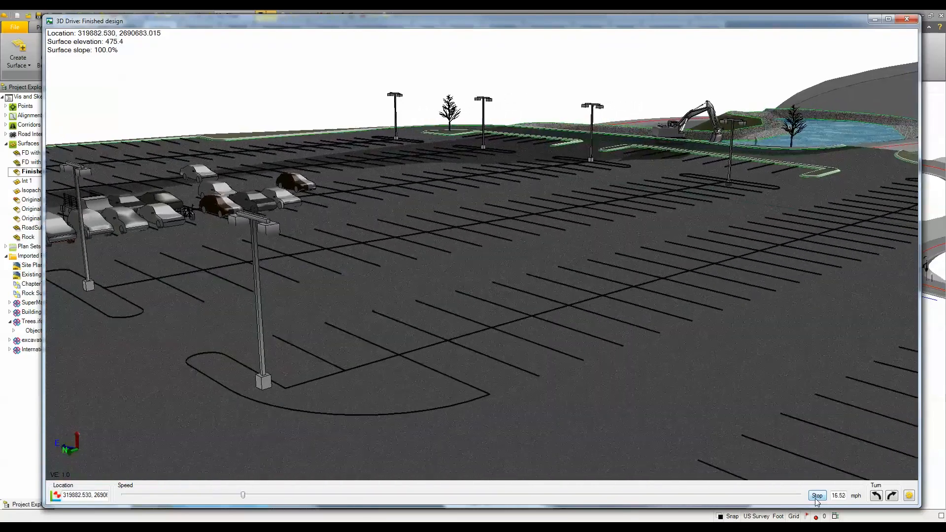
{"action": "key", "text": "Up"}
{"action": "key", "text": "Up"}
{"action": "key", "text": "Up"}
{"action": "key", "text": "Up"}
{"action": "key", "text": "Up"}
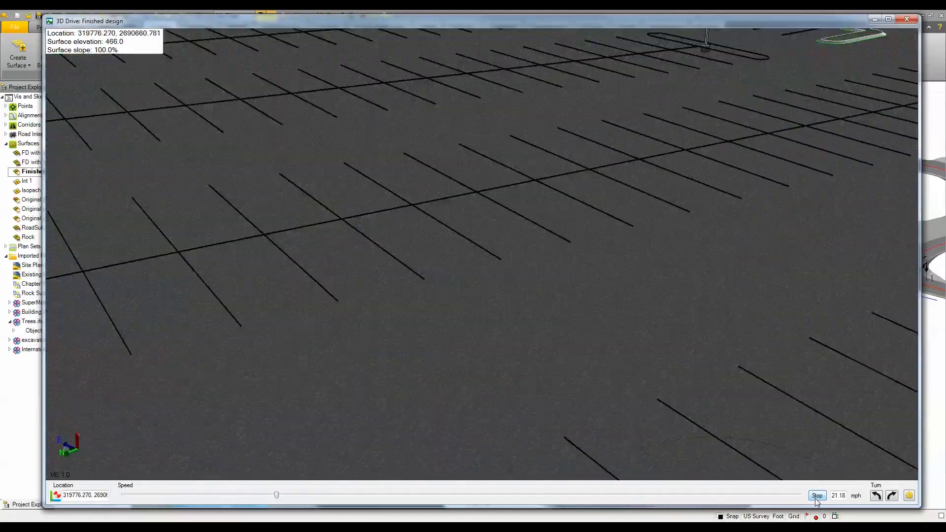
Slow the drive to 16.52 mph while approaching the pond and excavator
{"action": "key", "text": "Down"}
{"action": "key", "text": "Down"}
{"action": "key", "text": "Down"}
{"action": "key", "text": "Down"}
{"action": "key", "text": "Down"}
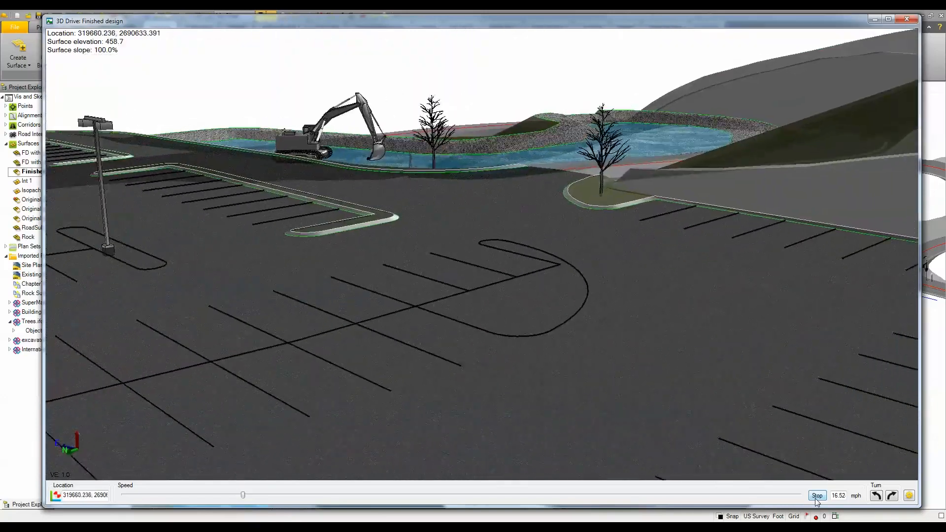
Slow the drive to 0.932 mph and turn the view past the excavator toward the row of light poles in the parking lot
{"action": "key", "text": "Down"}
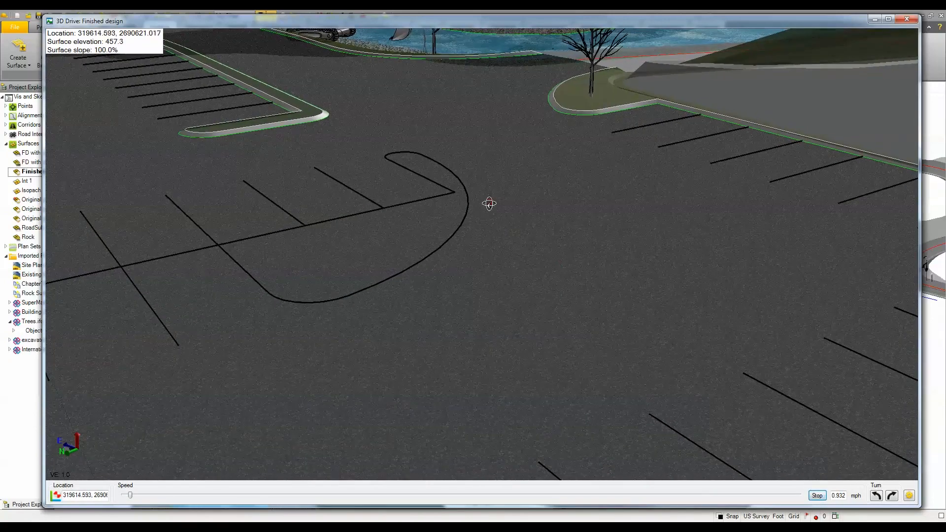
{"action": "left_click_drag", "start_coordinate": [489, 203], "coordinate": [602, 316]}
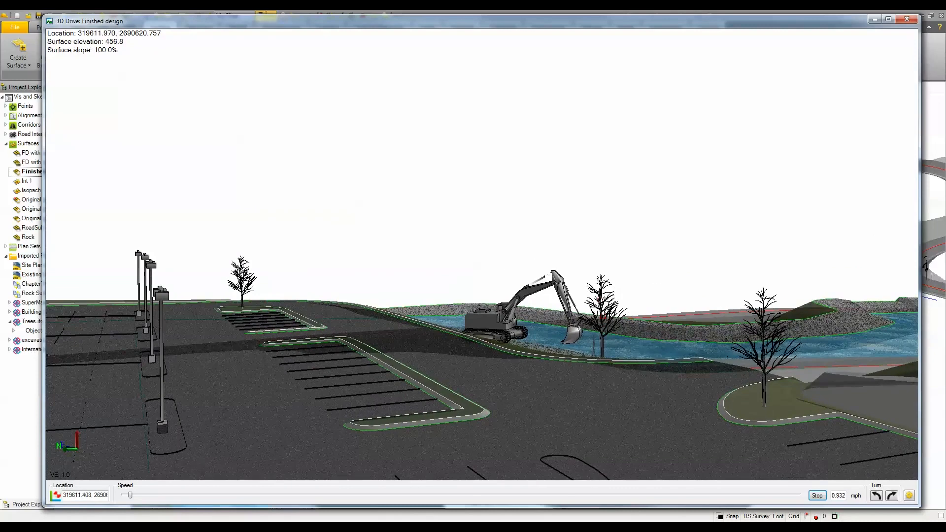
{"action": "left_click_drag", "start_coordinate": [450, 372], "coordinate": [711, 338]}
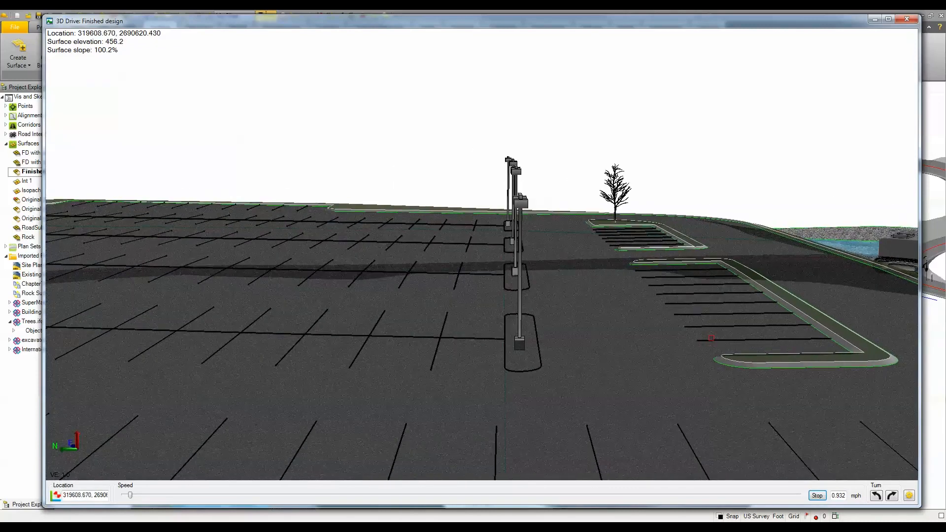
Turn the drive view back to take in the whole building across the parking lot, and stop the drive
{"action": "left_click_drag", "start_coordinate": [576, 314], "coordinate": [701, 308]}
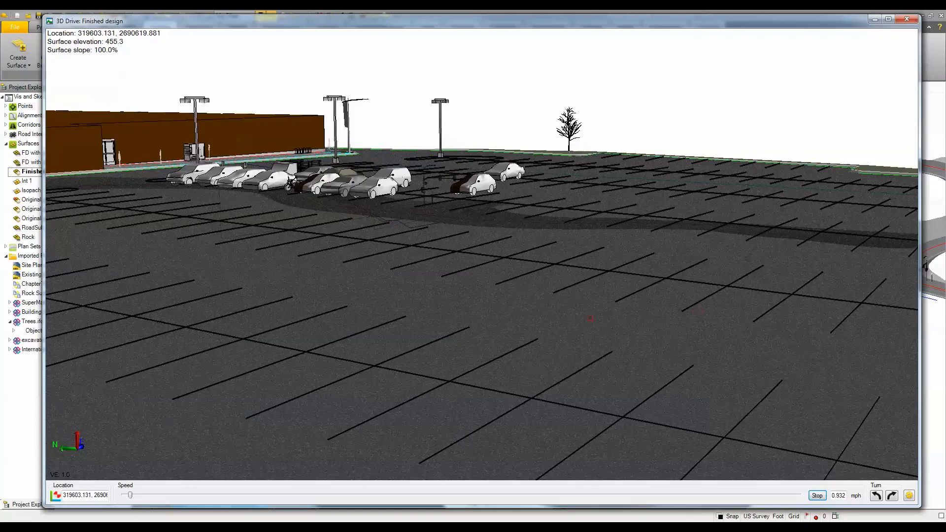
{"action": "left_click_drag", "start_coordinate": [590, 319], "coordinate": [758, 312]}
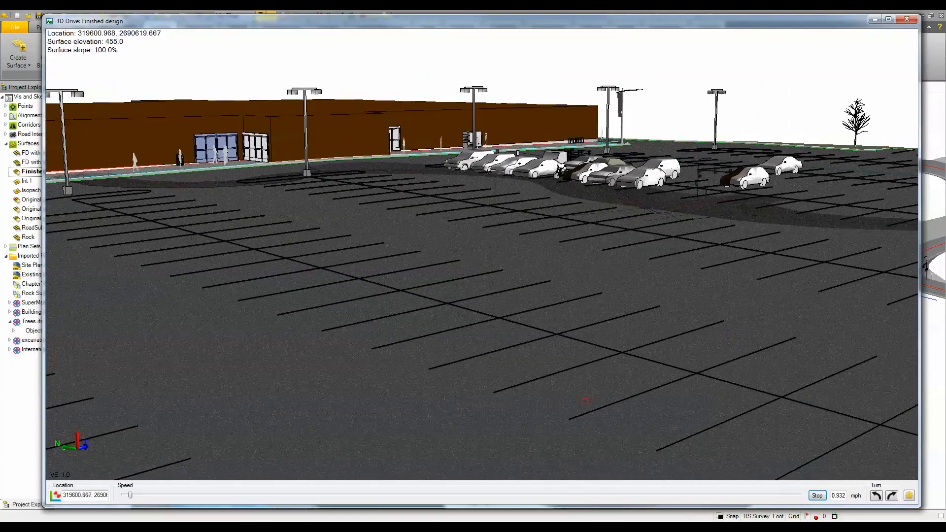
{"action": "scroll", "coordinate": [481, 254], "scroll_direction": "down", "scroll_amount": 5}
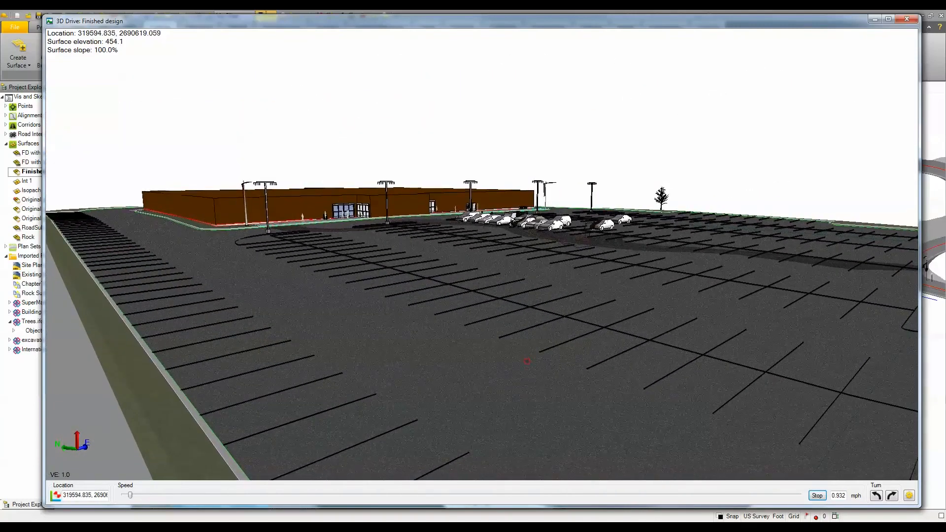
{"action": "left_click", "coordinate": [816, 496]}
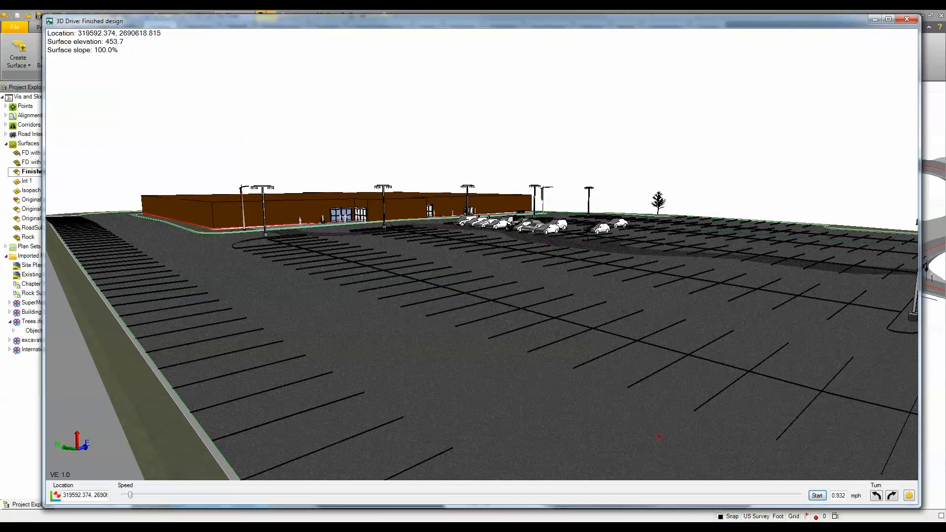